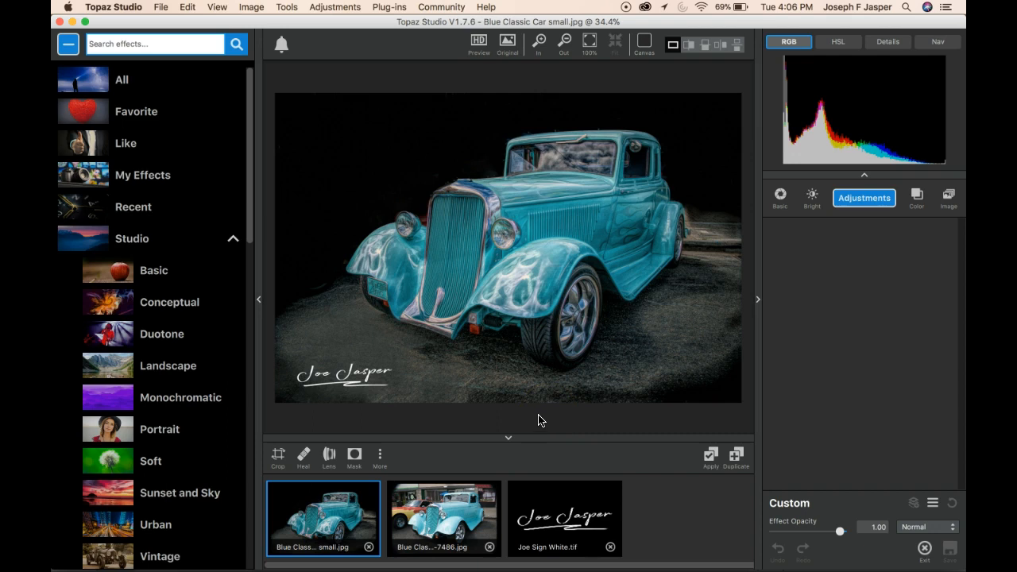
# Step: Compare the finished and original car photos, and duplicate the original Blue Classic Car original-7486.jpg twice
pyautogui.click(456, 501)
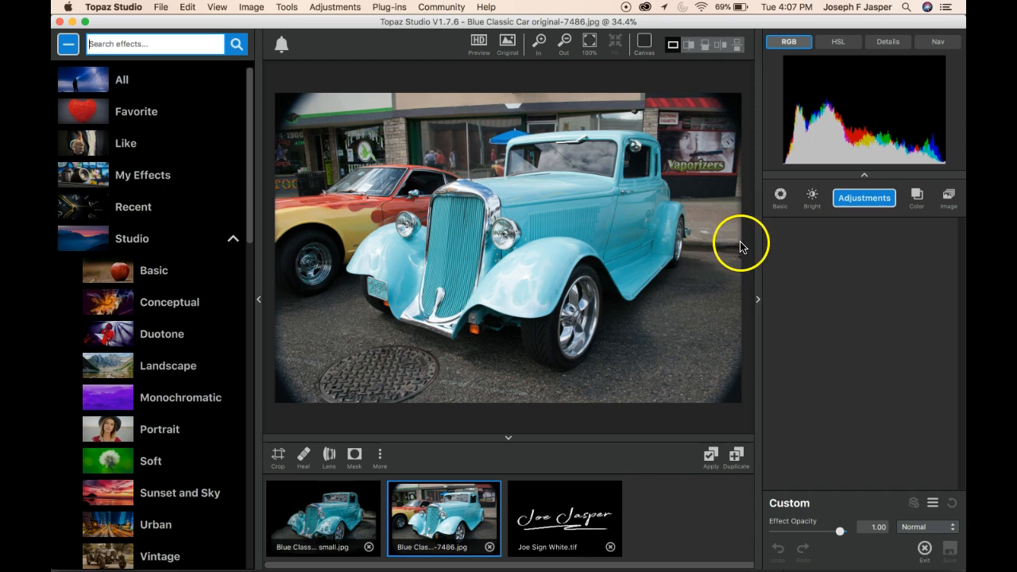
pyautogui.click(329, 520)
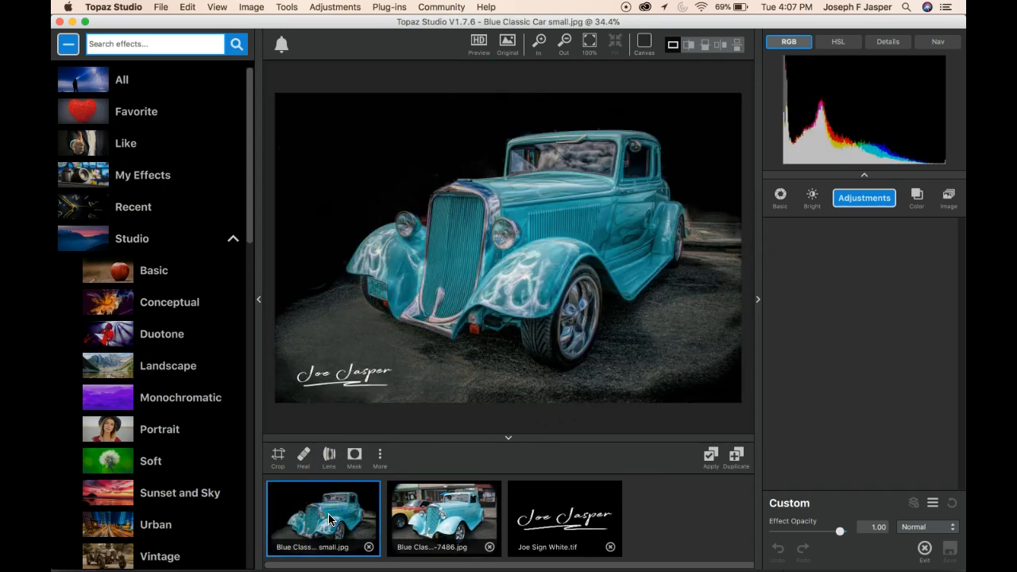
pyautogui.click(445, 505)
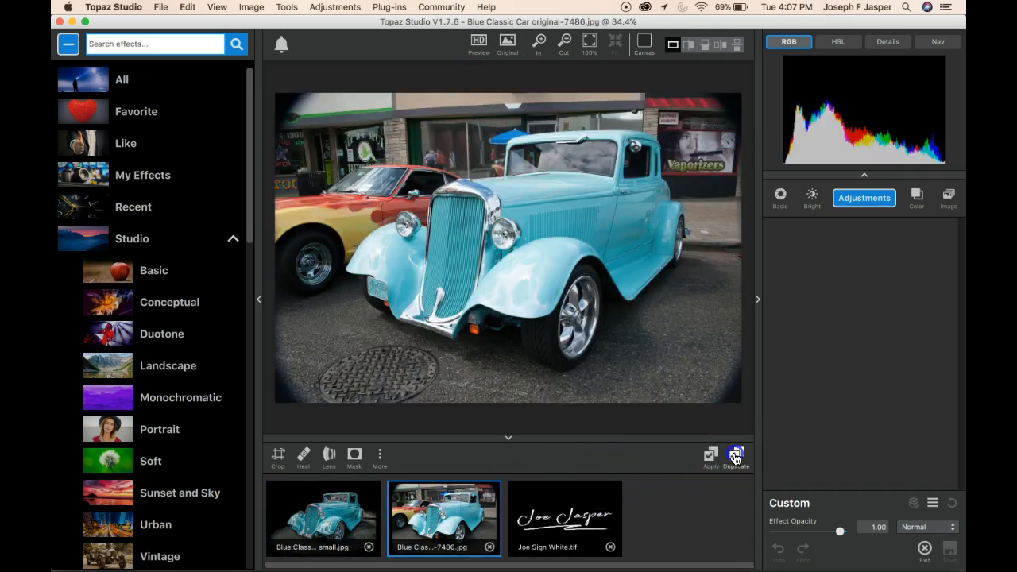
pyautogui.click(736, 456)
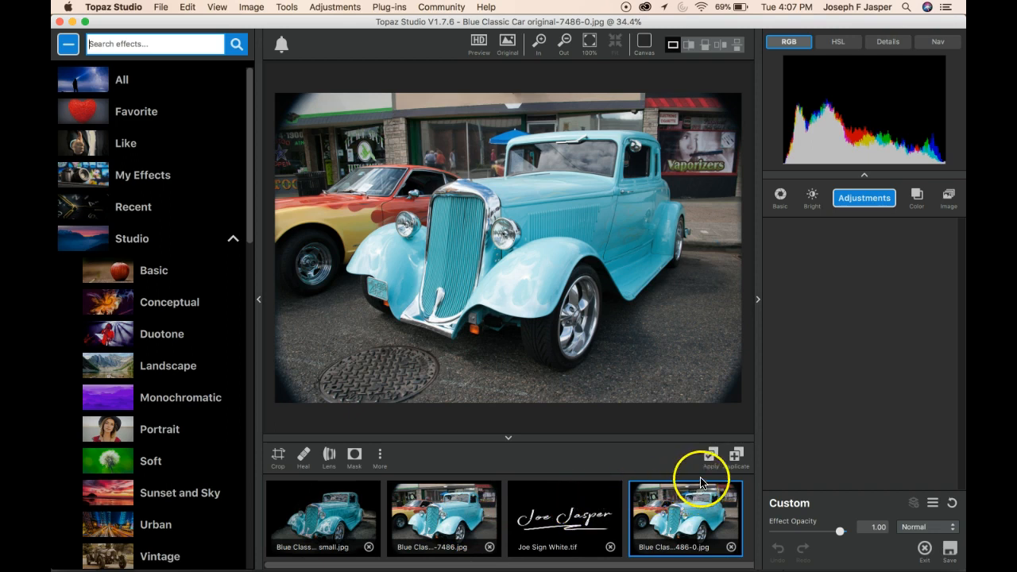
pyautogui.click(736, 459)
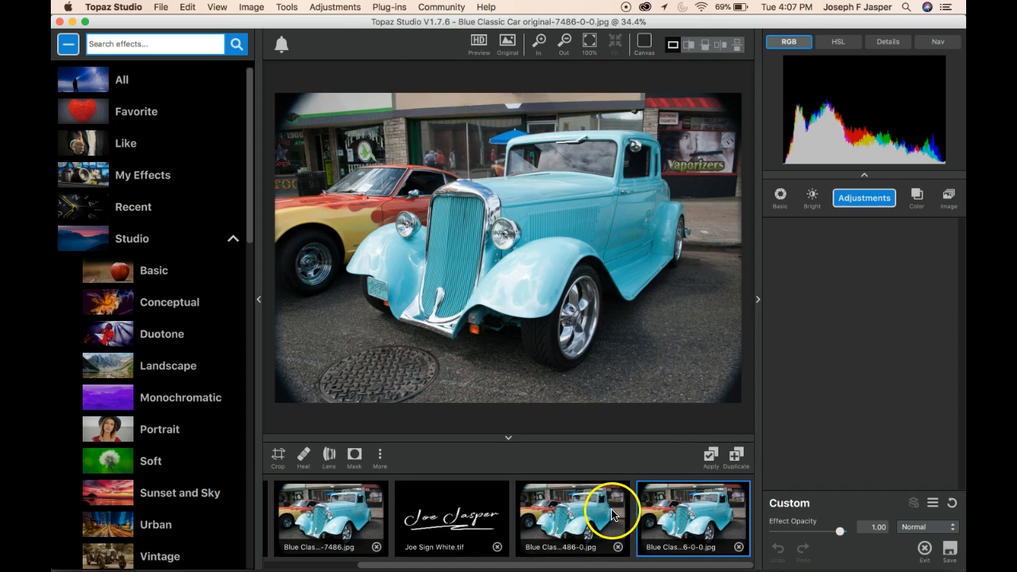
# Step: Add a Black and White adjustment to the second duplicate and set its Red value to -1.00
pyautogui.click(867, 205)
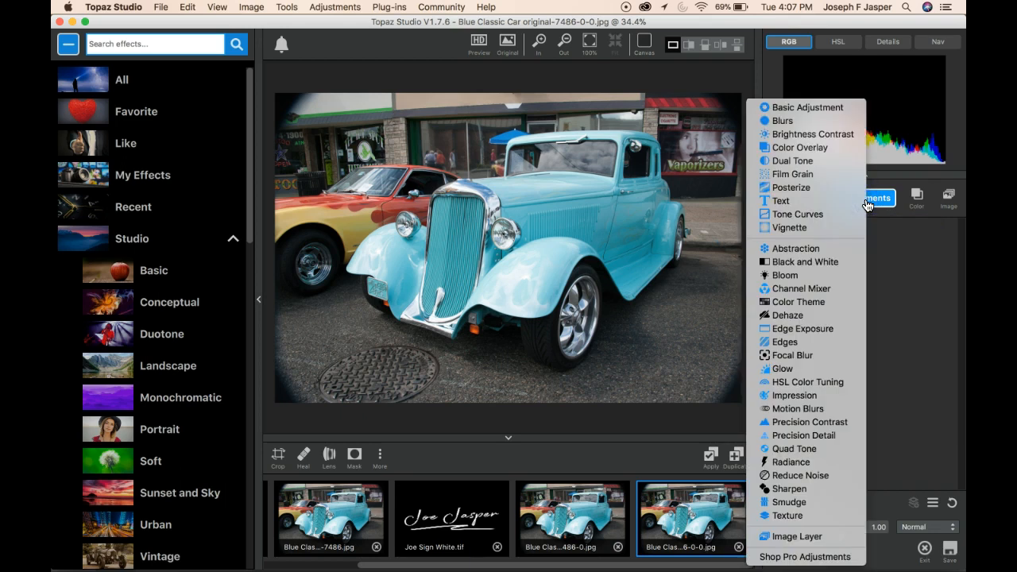
pyautogui.click(835, 263)
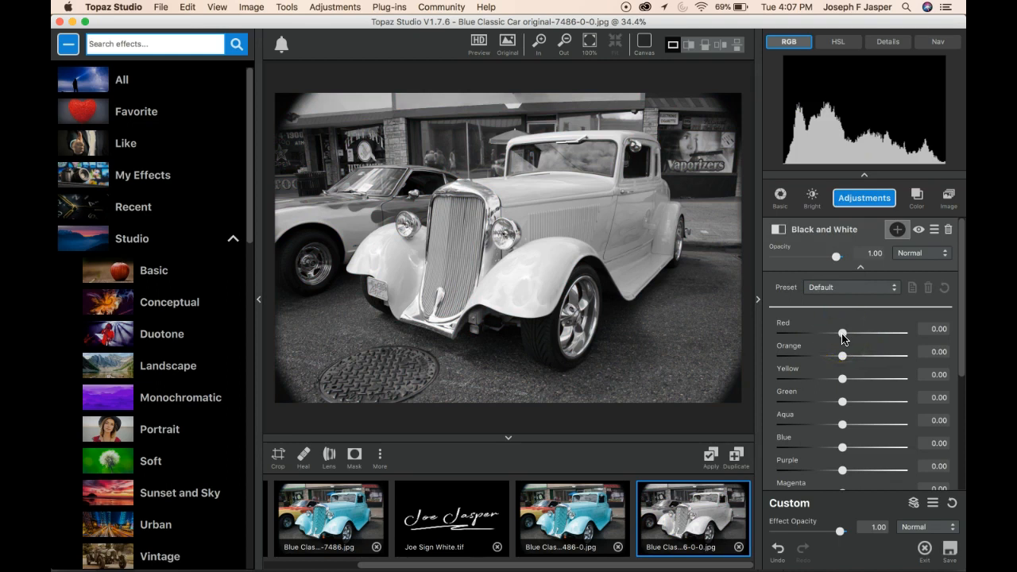
pyautogui.moveTo(844, 338)
pyautogui.mouseDown()
pyautogui.moveTo(779, 332)
pyautogui.moveTo(842, 337)
pyautogui.mouseUp()
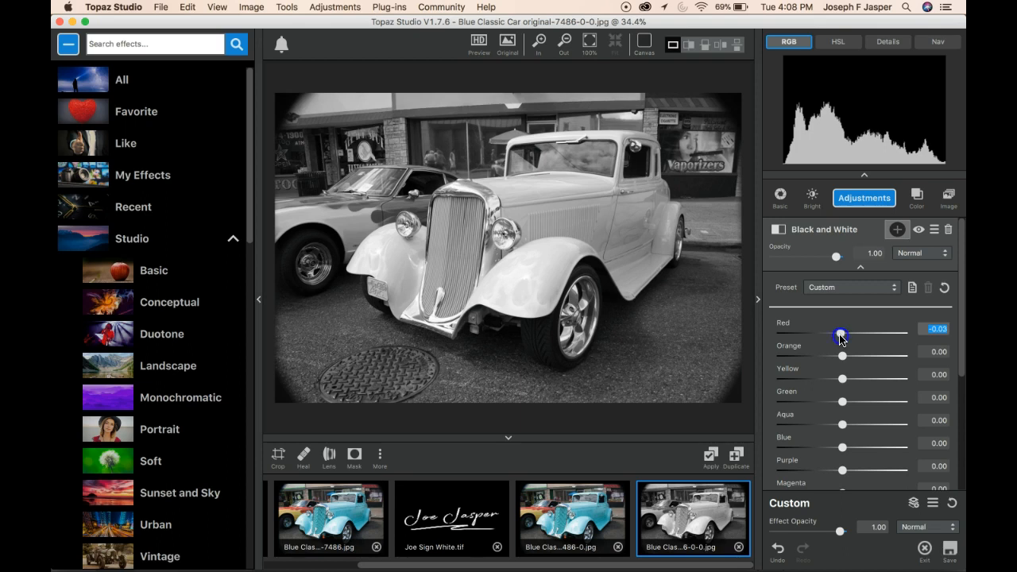
pyautogui.moveTo(817, 334); pyautogui.dragTo(777, 331)
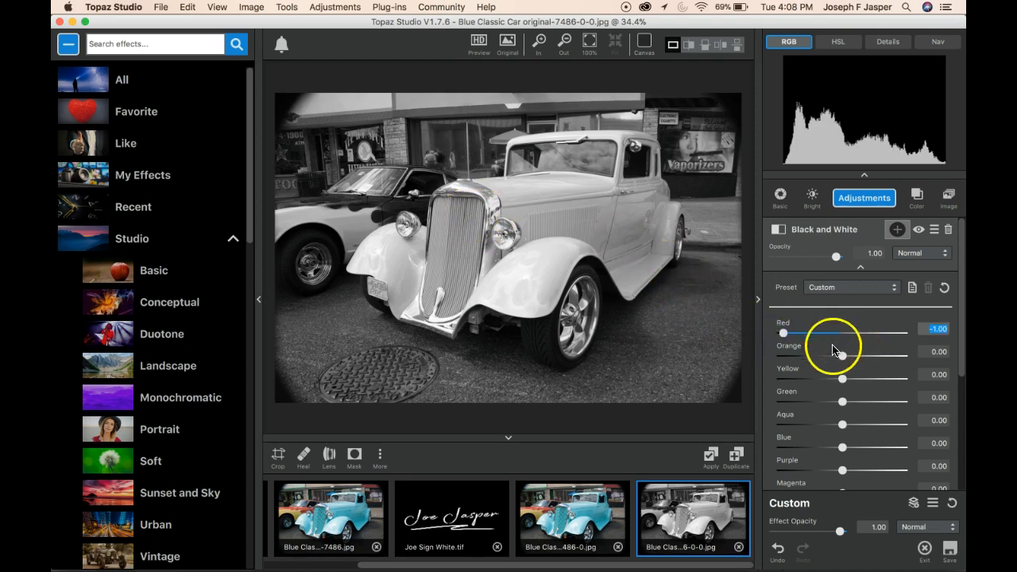
pyautogui.moveTo(780, 332); pyautogui.dragTo(833, 332)
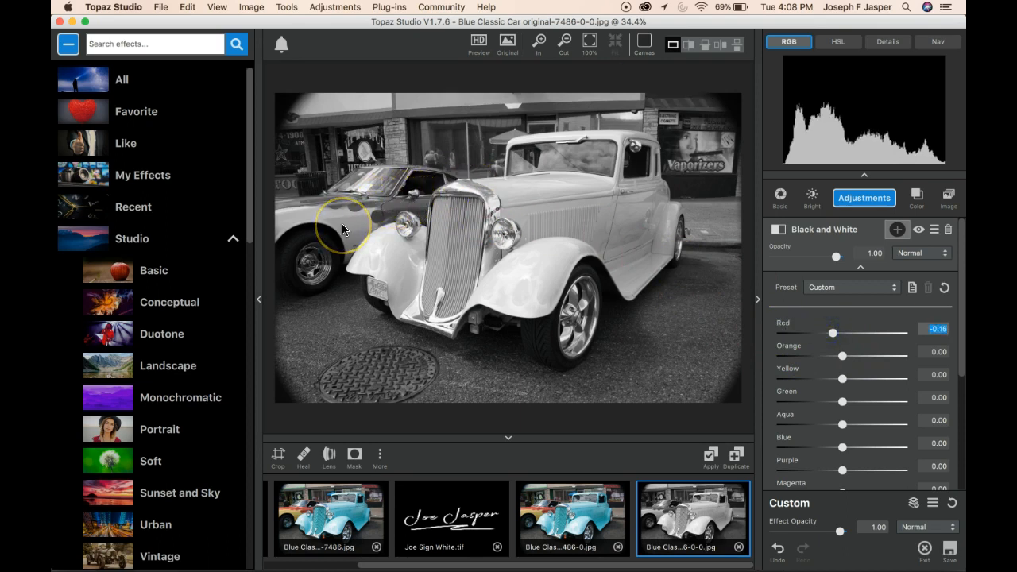
pyautogui.moveTo(833, 332); pyautogui.dragTo(735, 332)
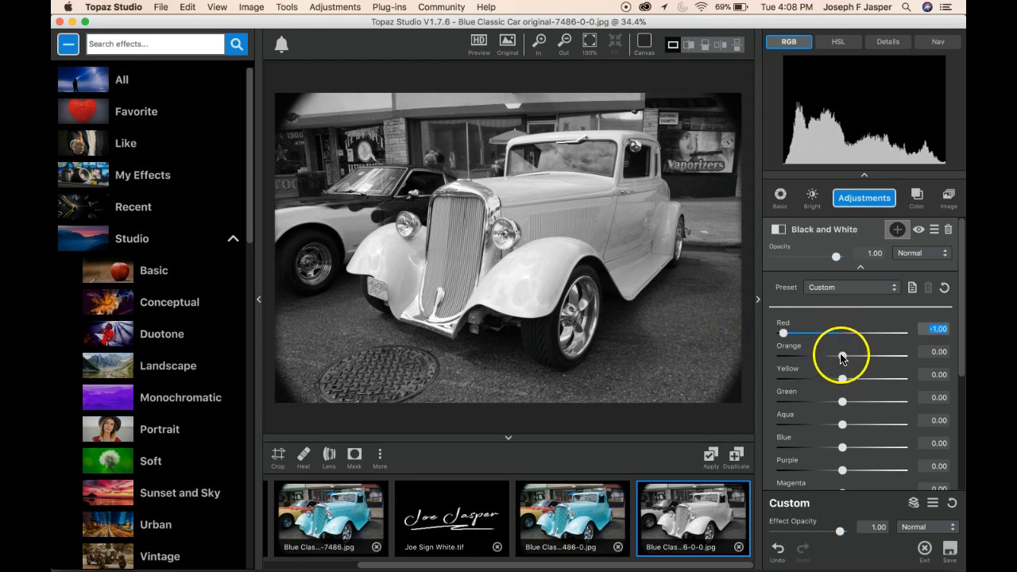
# Step: Set Orange, Yellow, Green, Purple and Magenta to -1.00 and Aqua and Blue to 1.00 in the Black and White adjustment
pyautogui.moveTo(842, 356); pyautogui.dragTo(769, 358)
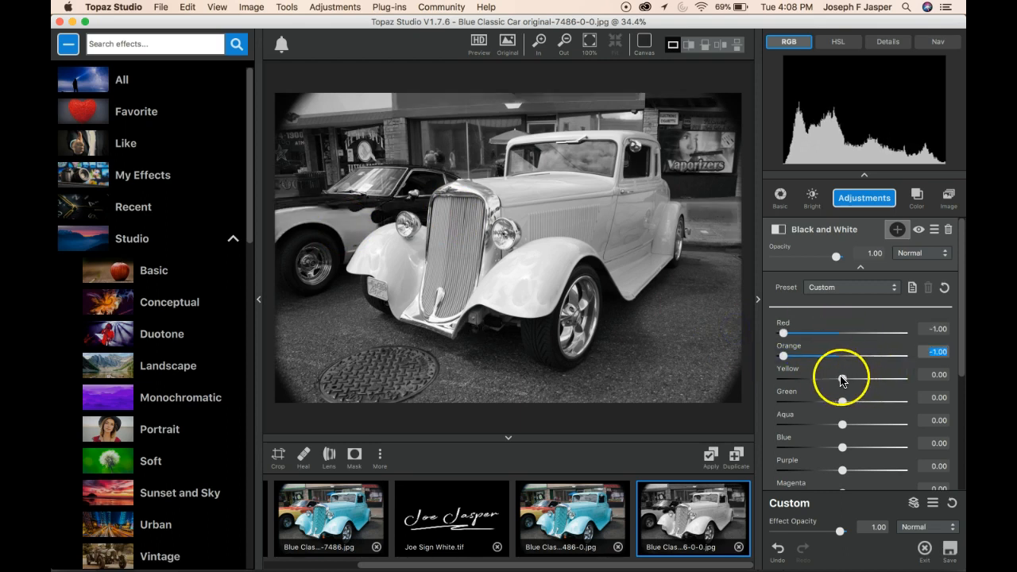
pyautogui.moveTo(844, 380); pyautogui.dragTo(756, 379)
pyautogui.moveTo(842, 401); pyautogui.dragTo(756, 405)
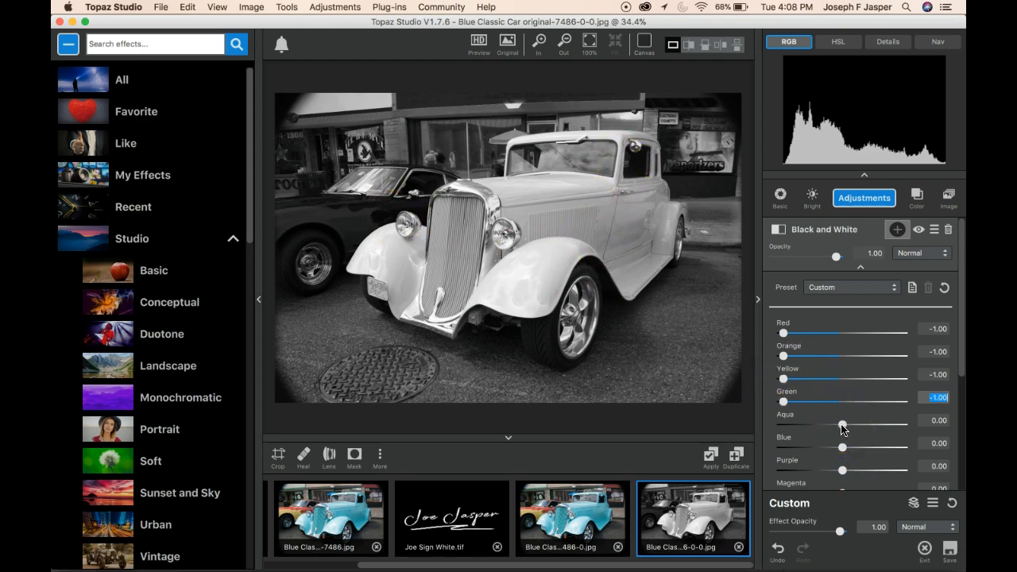
pyautogui.moveTo(842, 426); pyautogui.dragTo(901, 426)
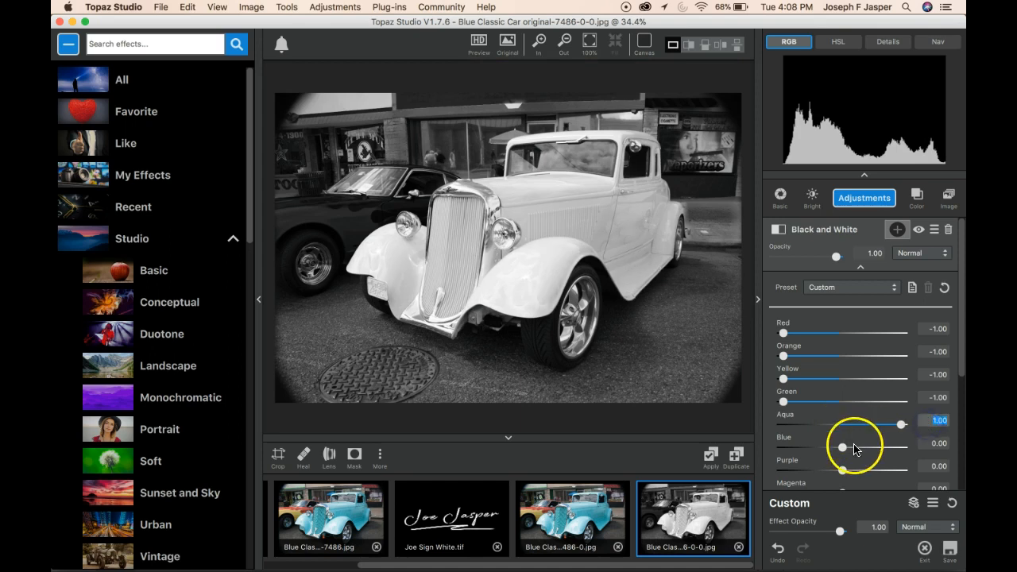
pyautogui.moveTo(843, 447); pyautogui.dragTo(924, 452)
pyautogui.moveTo(842, 470); pyautogui.dragTo(767, 472)
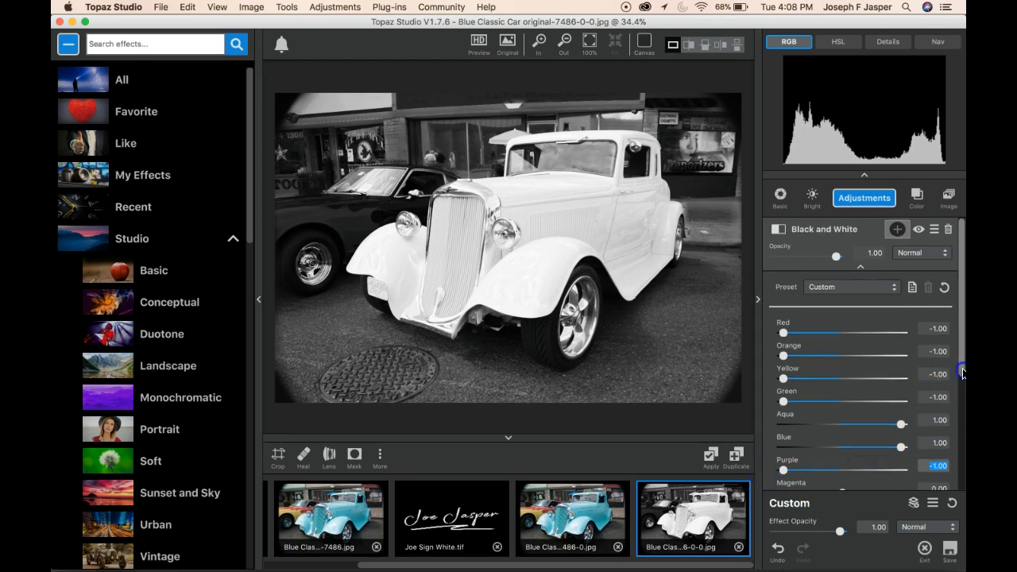
pyautogui.scroll(-3, 960, 353)
pyautogui.moveTo(842, 422); pyautogui.dragTo(749, 419)
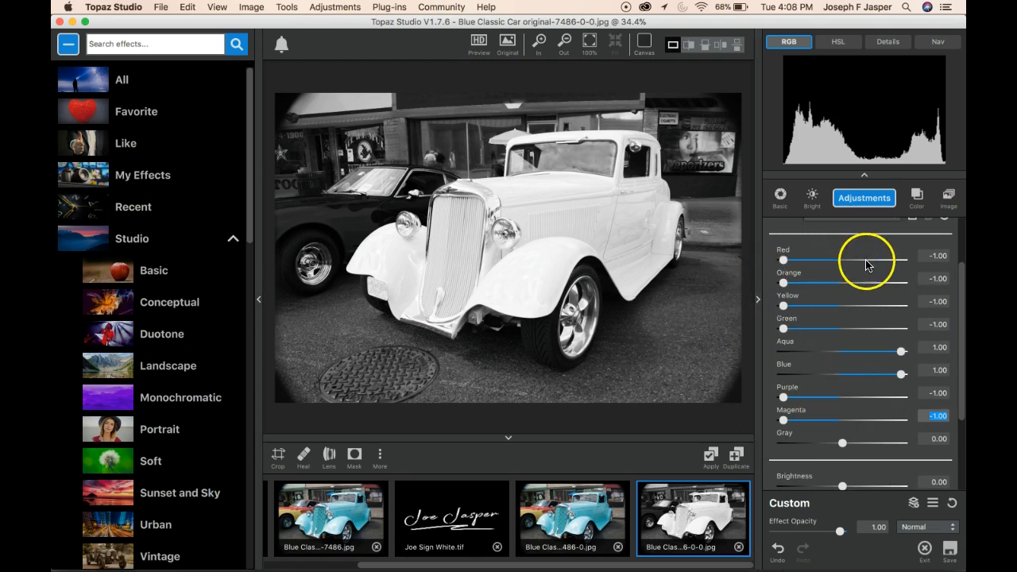
pyautogui.moveTo(960, 283); pyautogui.dragTo(953, 348)
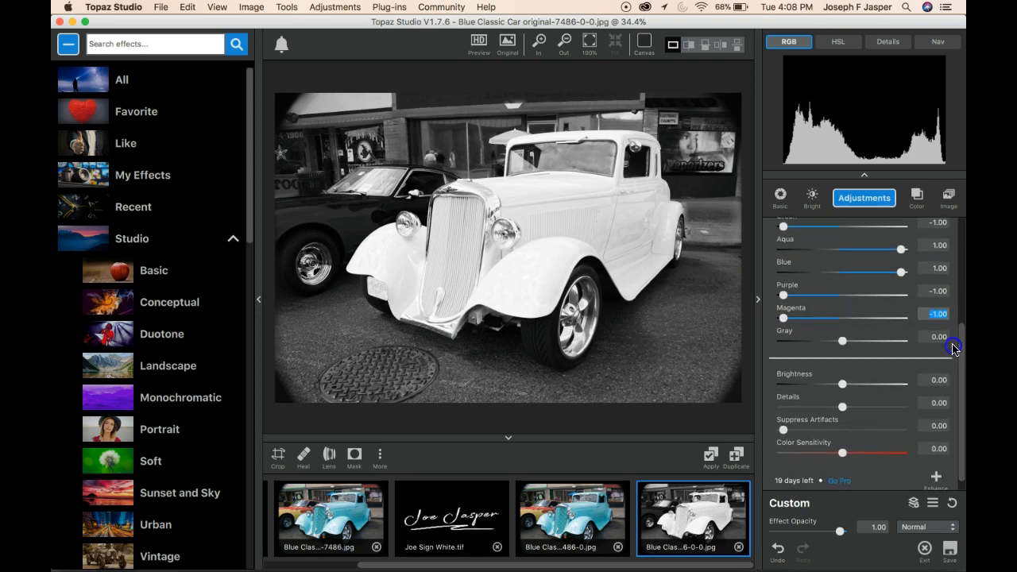
# Step: Add a Tone Curves adjustment and move the curve's white end point inward to slightly past the middle of the tonal range
pyautogui.click(863, 204)
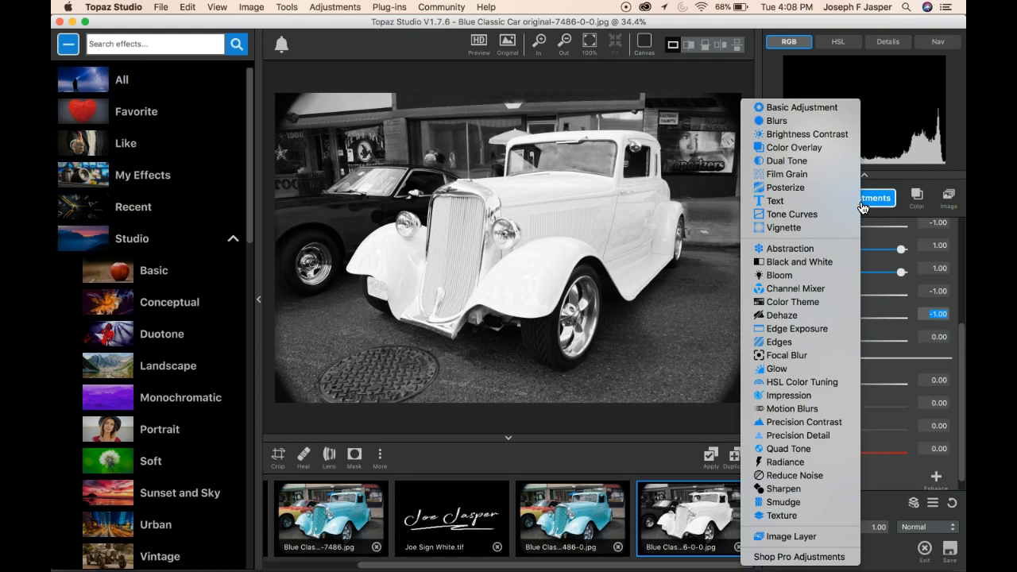
pyautogui.click(845, 214)
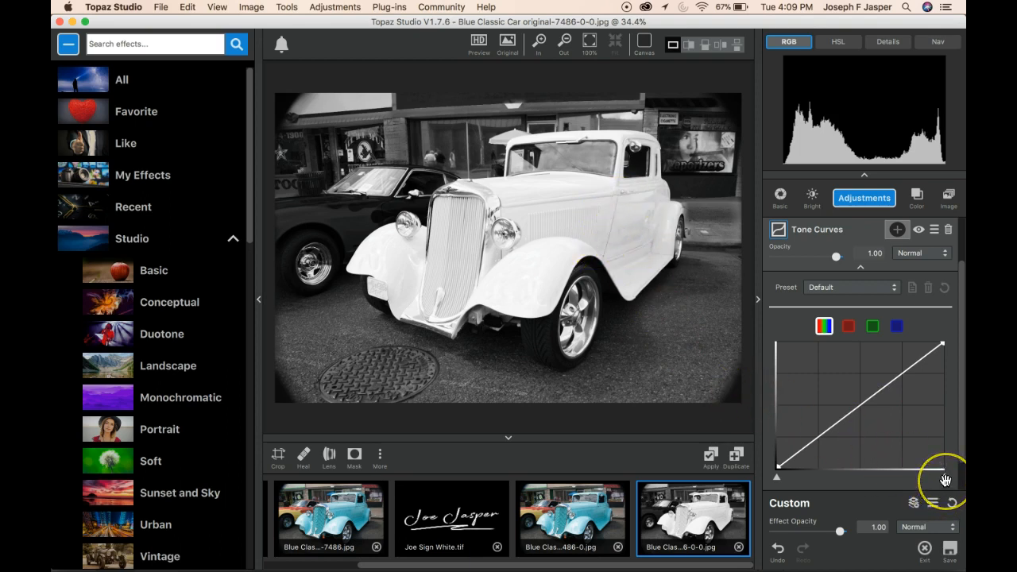
pyautogui.moveTo(945, 479); pyautogui.dragTo(850, 465)
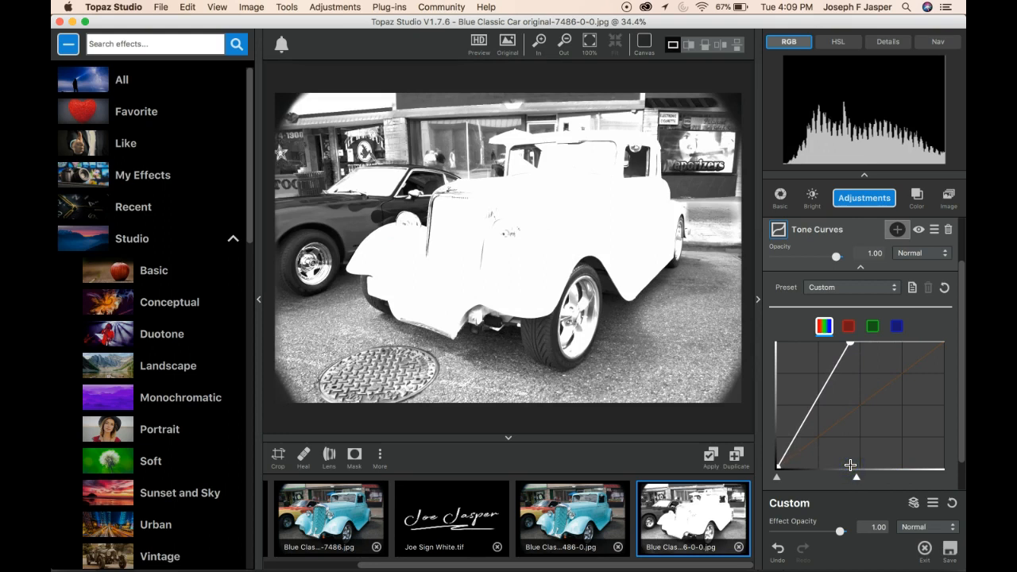
pyautogui.moveTo(855, 474); pyautogui.dragTo(874, 477)
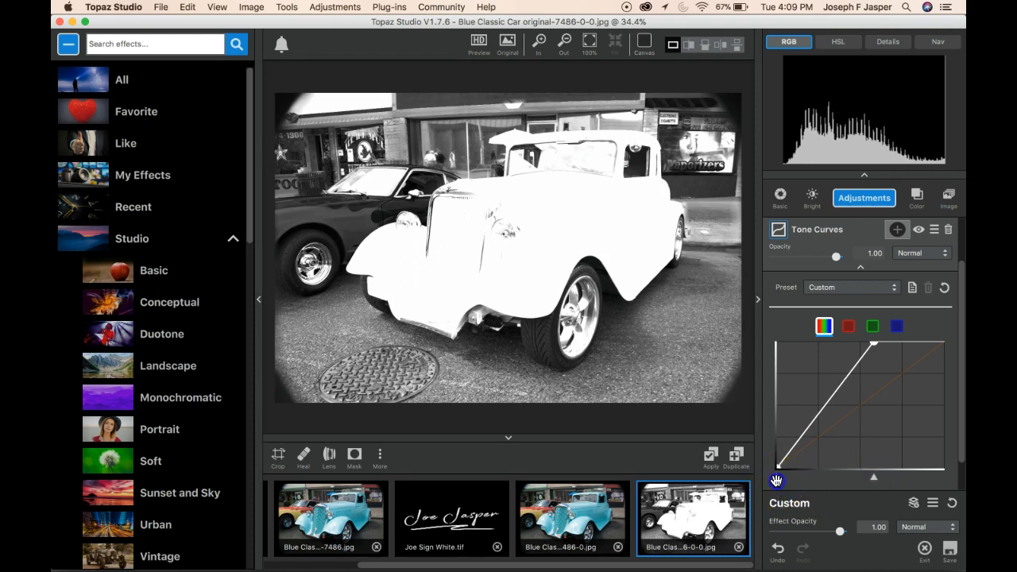
# Step: Bring the tone curve's black and white end points almost together just below mid-range for a nearly vertical, pure black-and-white curve
pyautogui.moveTo(781, 481); pyautogui.dragTo(811, 482)
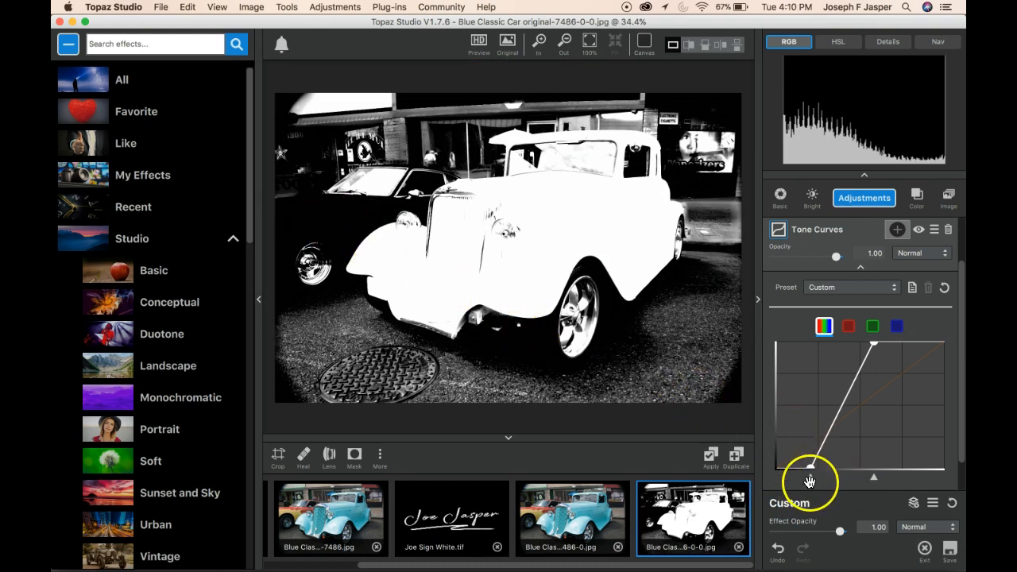
pyautogui.moveTo(810, 479); pyautogui.dragTo(833, 479)
pyautogui.moveTo(833, 478); pyautogui.dragTo(843, 479)
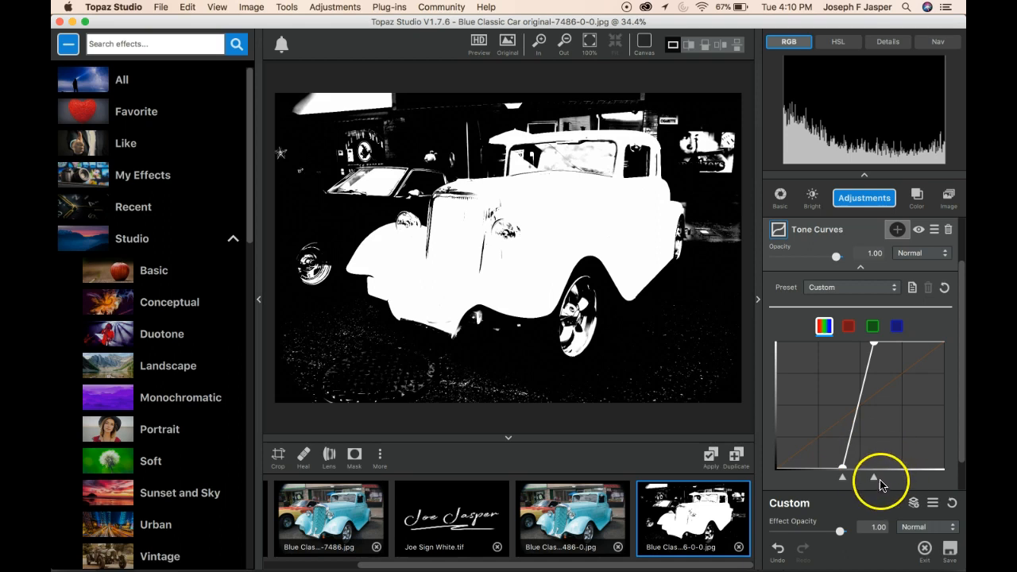
pyautogui.moveTo(872, 479); pyautogui.dragTo(856, 479)
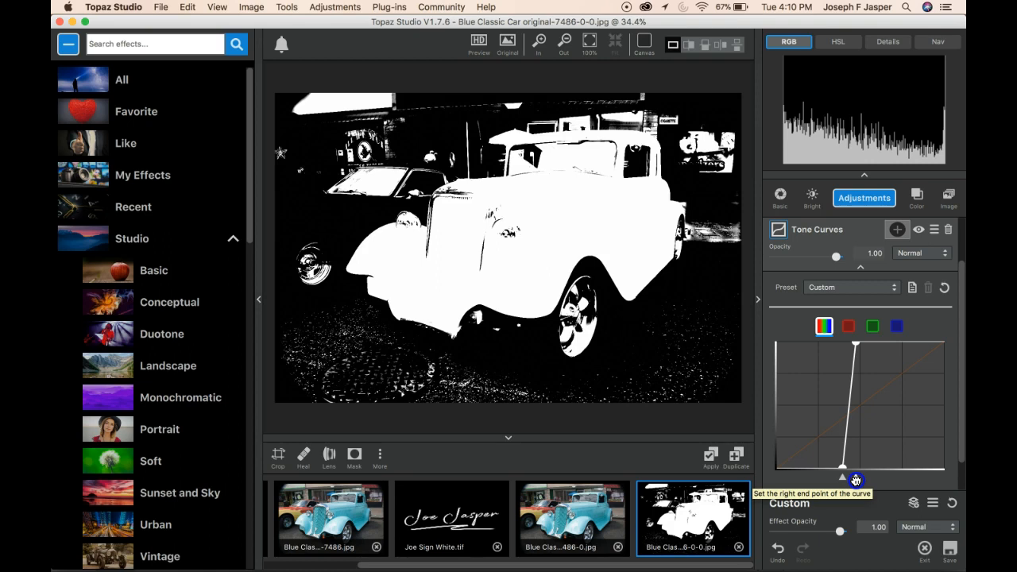
pyautogui.moveTo(856, 480); pyautogui.dragTo(854, 479)
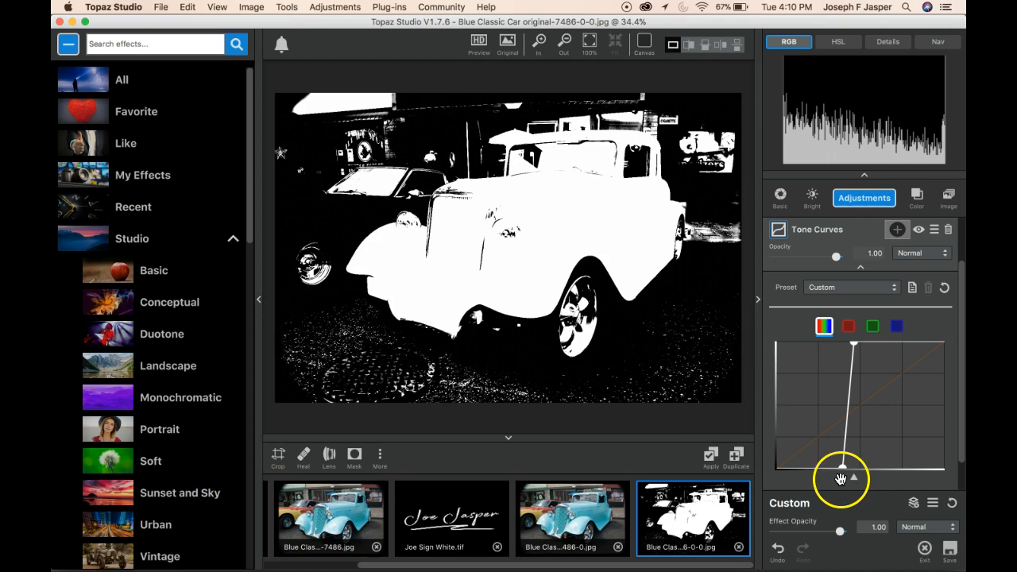
pyautogui.moveTo(841, 478); pyautogui.dragTo(848, 478)
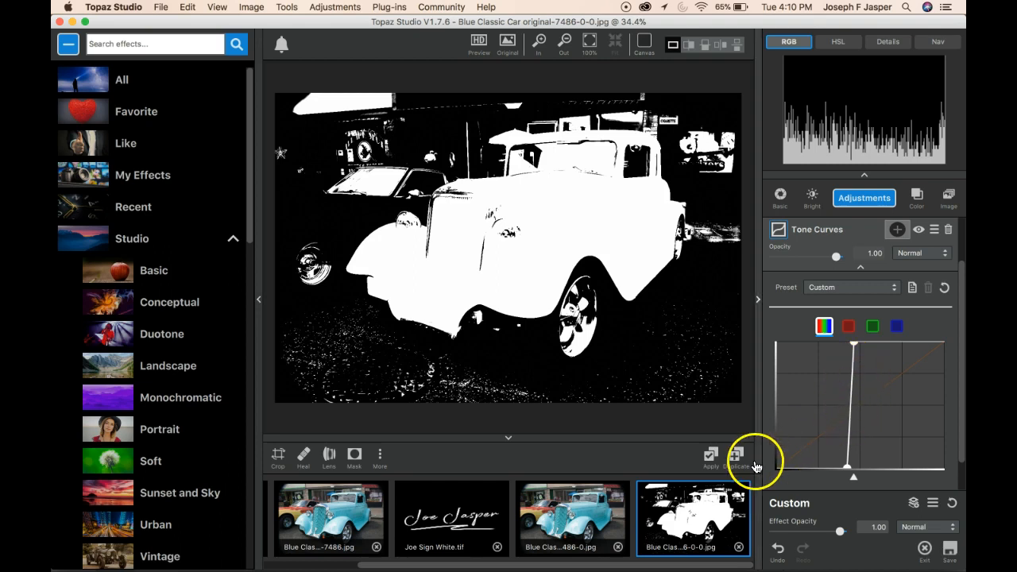
# Step: Apply the adjustments to a new image and add a Color Overlay adjustment with its color set to black
pyautogui.click(710, 458)
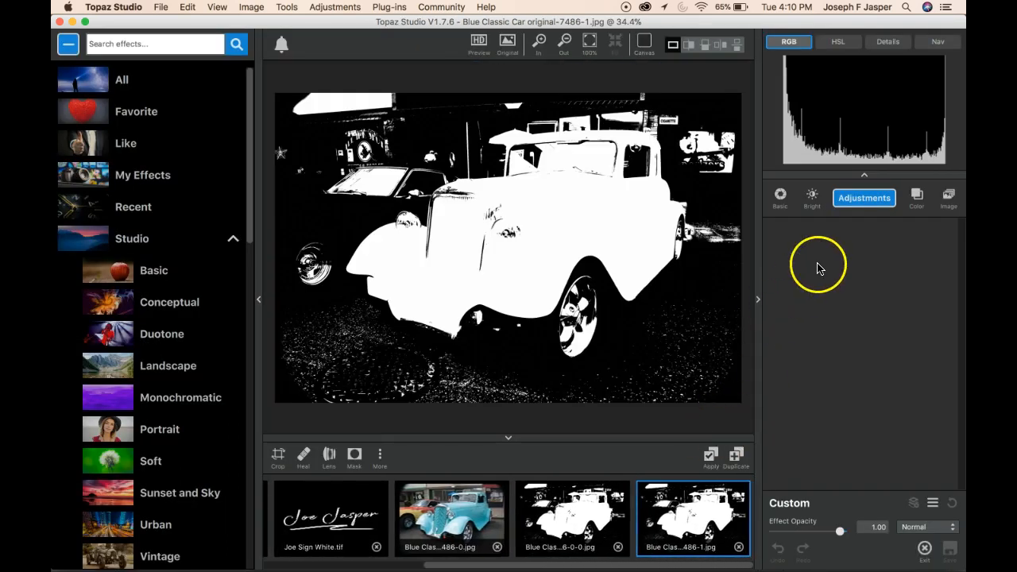
pyautogui.click(920, 204)
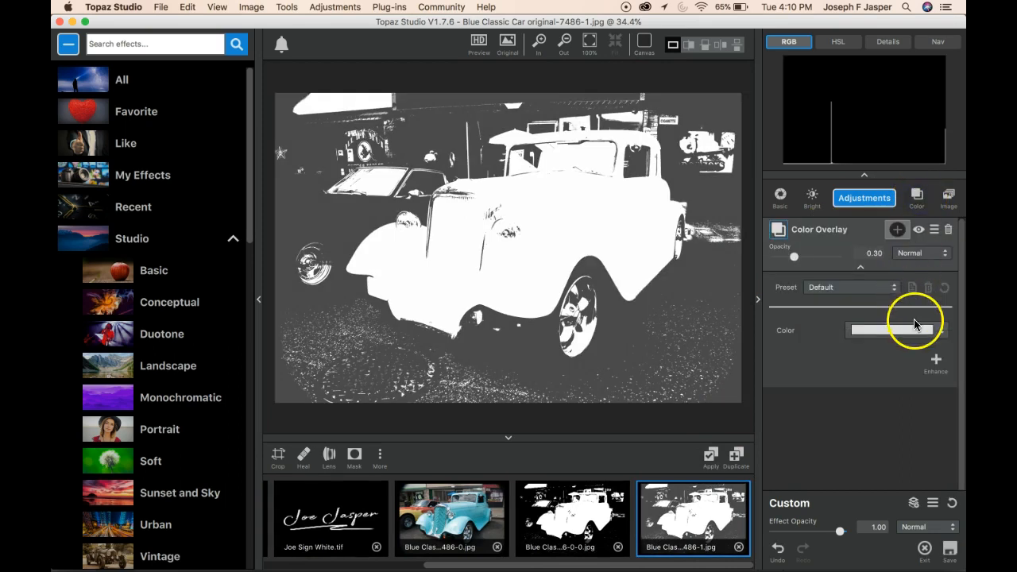
pyautogui.click(940, 332)
pyautogui.click(528, 304)
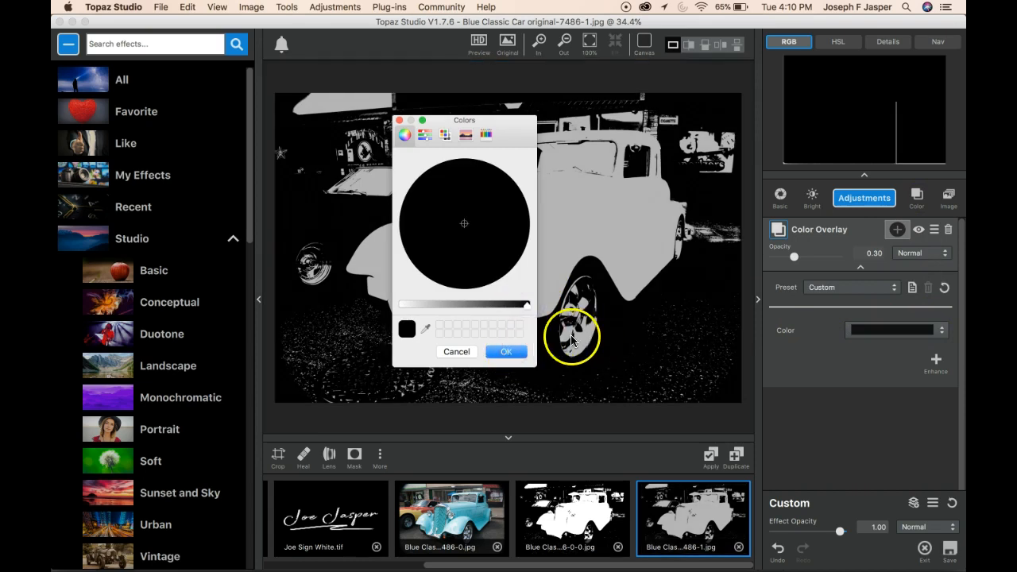
pyautogui.click(506, 351)
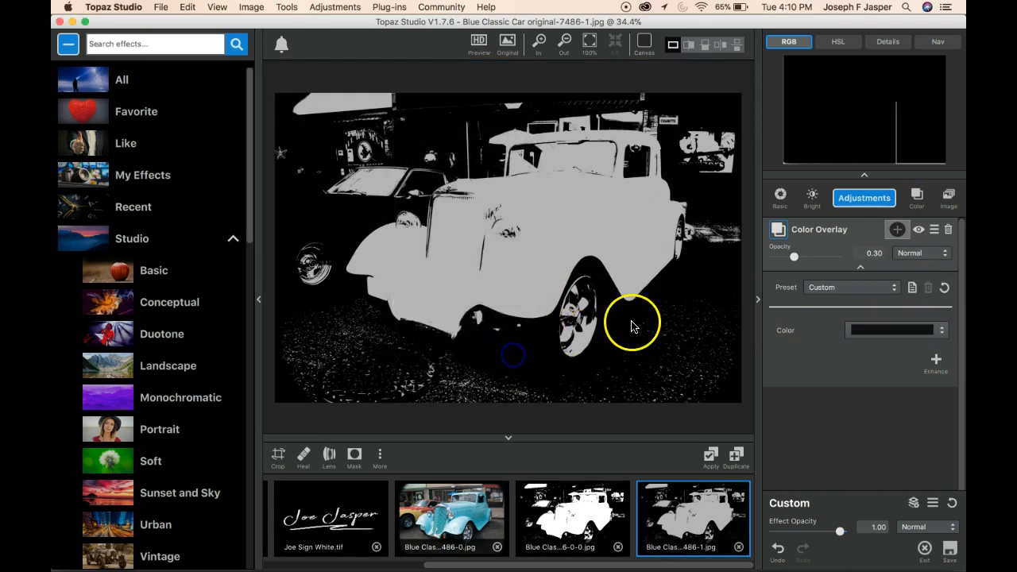
# Step: Add a luminosity-selection mask to the Color Overlay so that the car is white and the dark background black
pyautogui.click(899, 232)
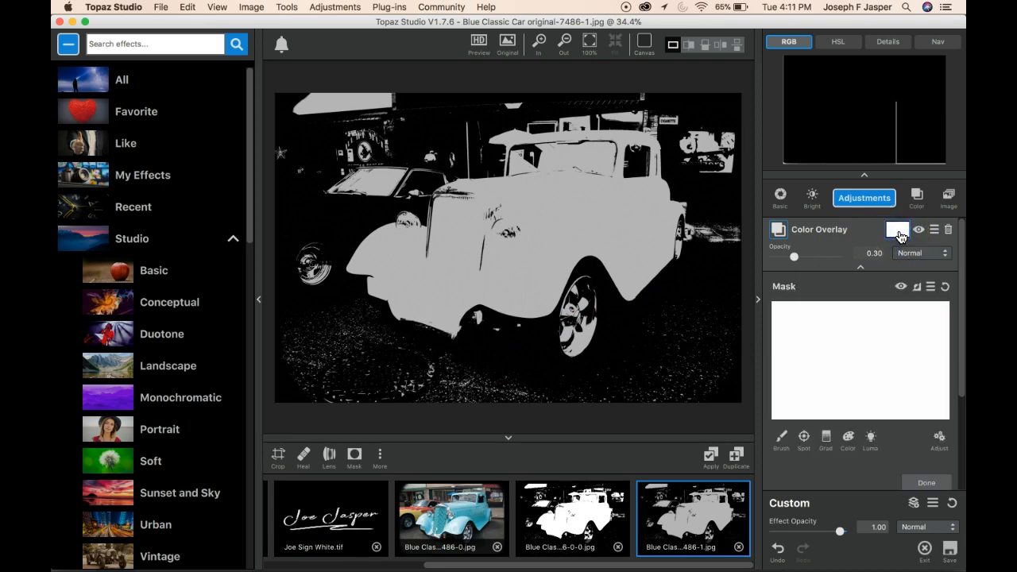
pyautogui.click(934, 236)
pyautogui.click(871, 437)
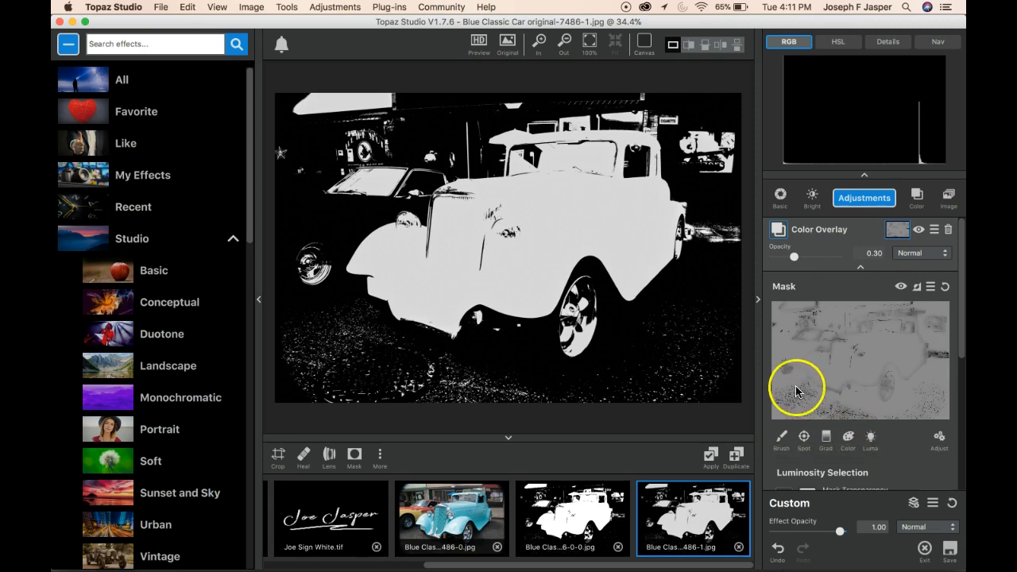
pyautogui.click(369, 217)
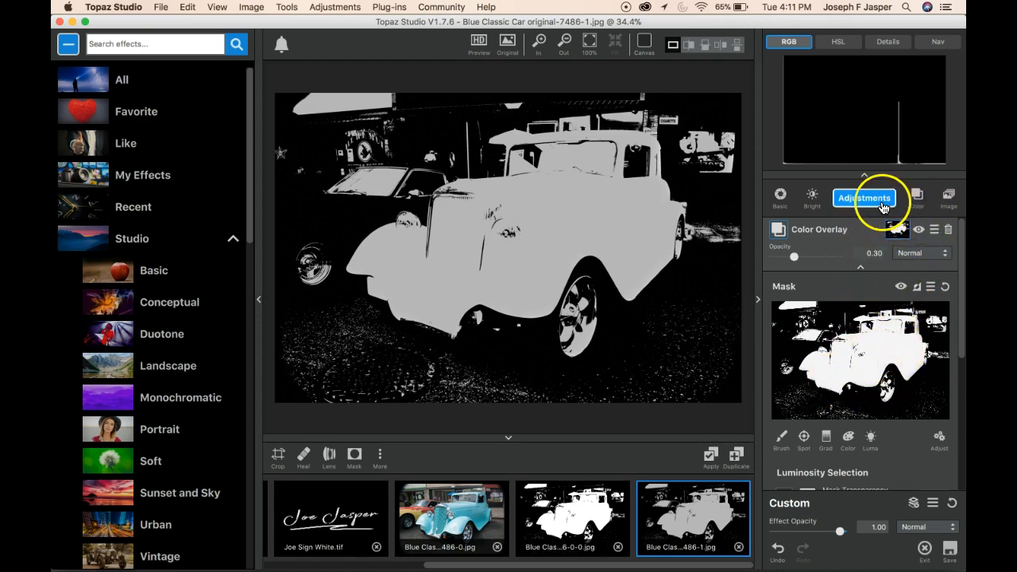
# Step: Add an Image Layer and load the color duplicate Blue Classic Car original-7486-0.jpg into it
pyautogui.click(946, 201)
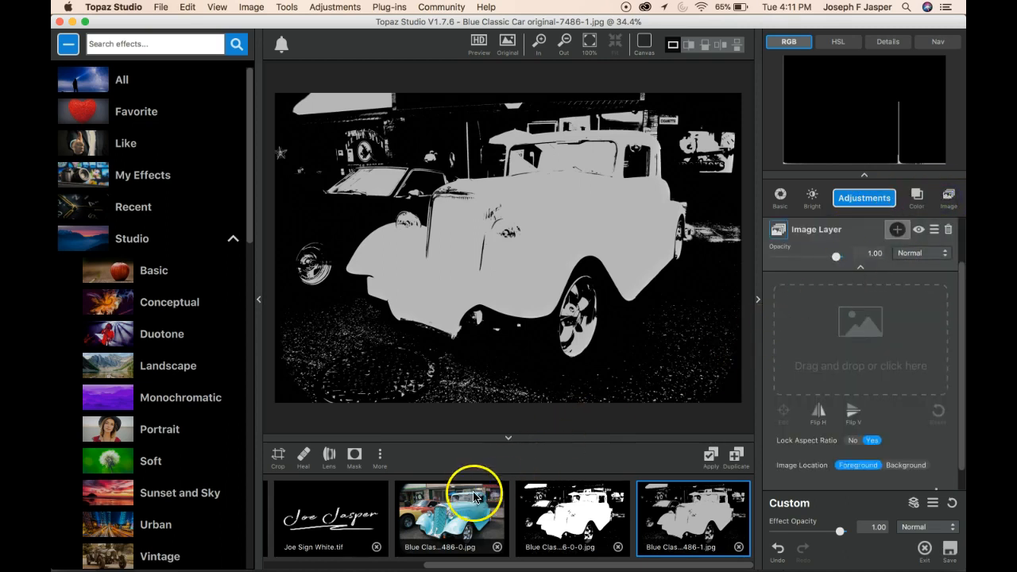
pyautogui.moveTo(461, 506); pyautogui.dragTo(845, 366)
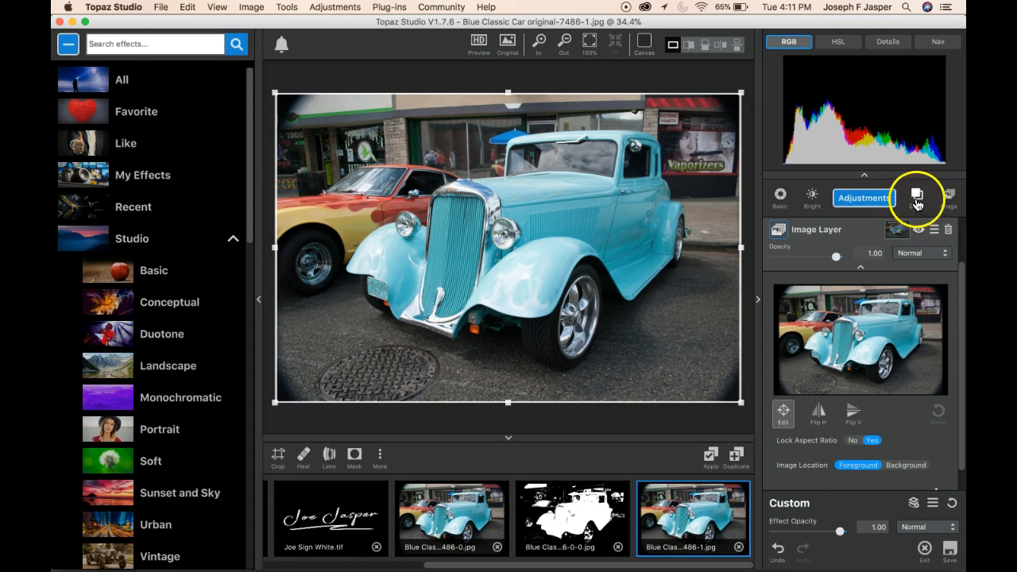
# Step: Add a second Color Overlay adjustment after the Image Layer, with its color set to black and its opacity to 1.00
pyautogui.click(917, 201)
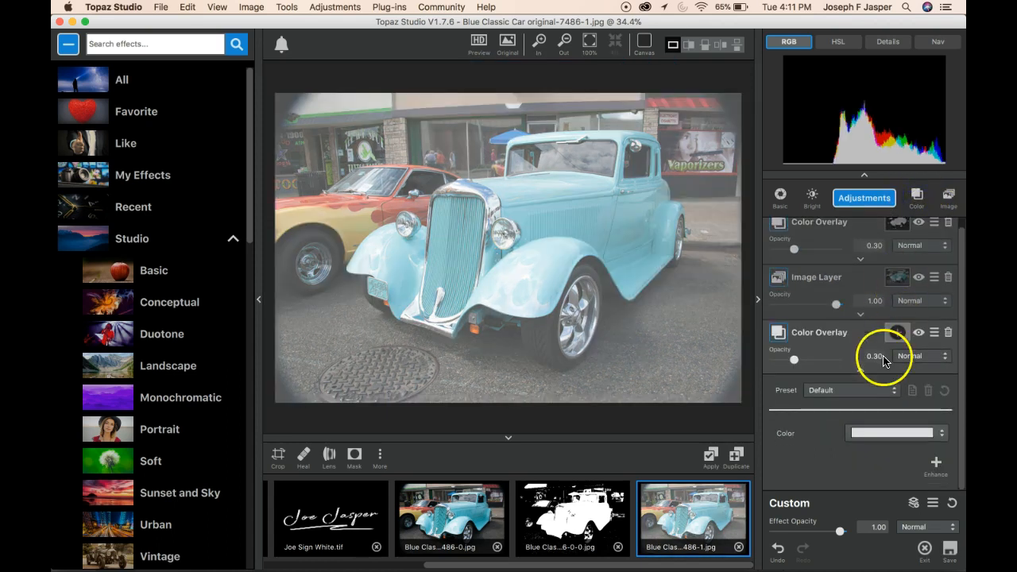
pyautogui.click(940, 434)
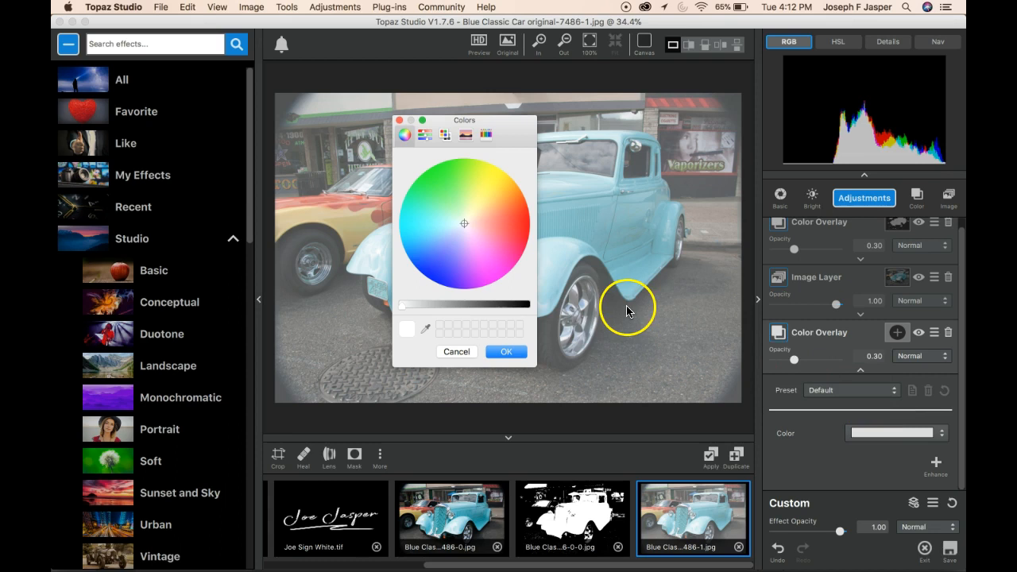
pyautogui.click(527, 306)
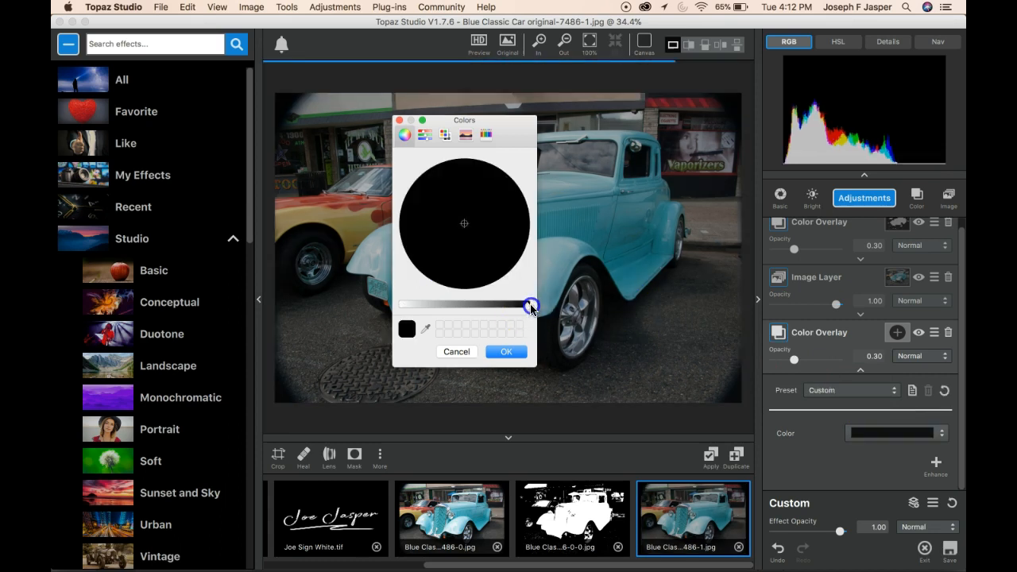
pyautogui.click(512, 351)
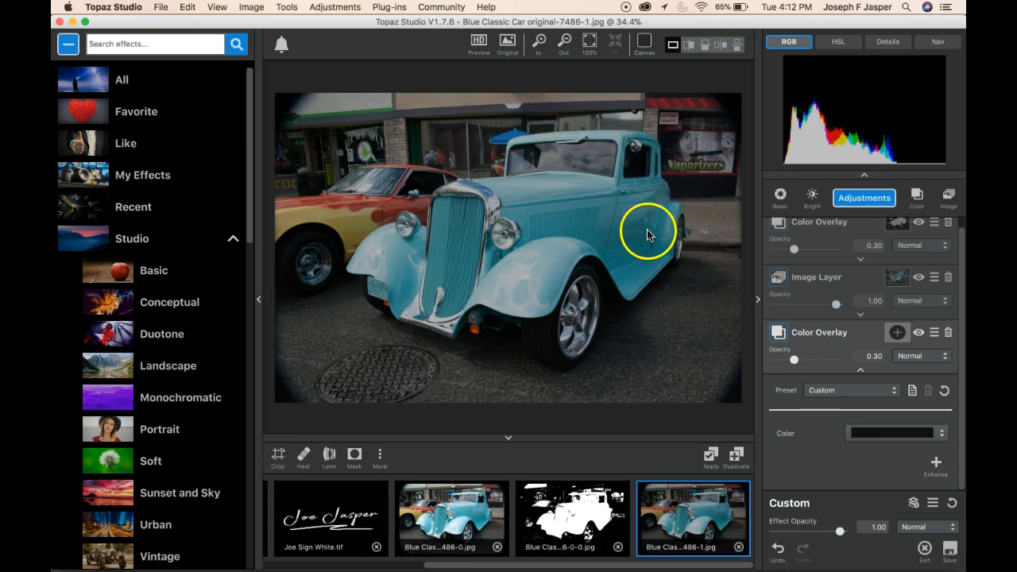
pyautogui.moveTo(795, 359); pyautogui.dragTo(766, 367)
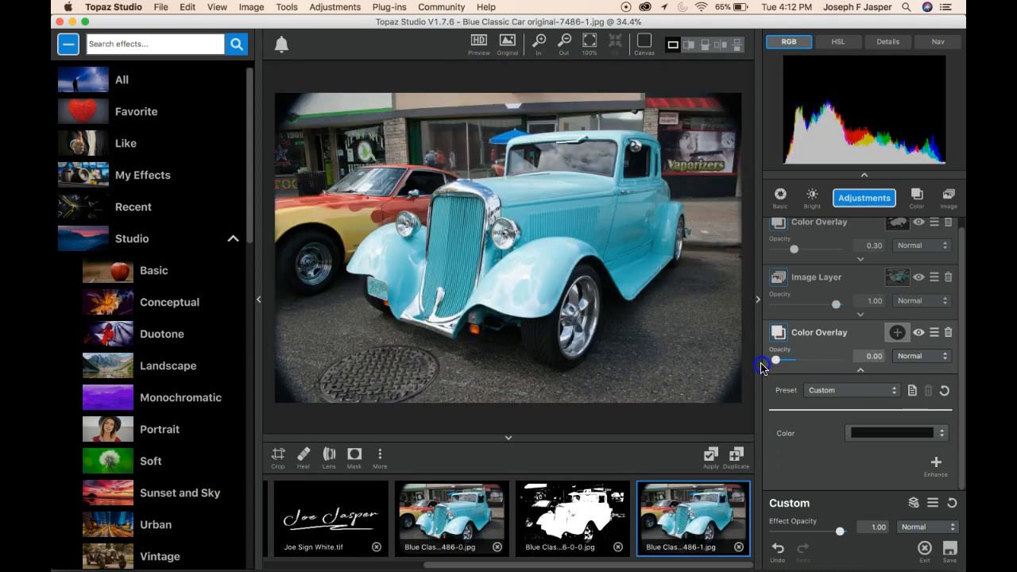
pyautogui.moveTo(785, 362); pyautogui.dragTo(841, 363)
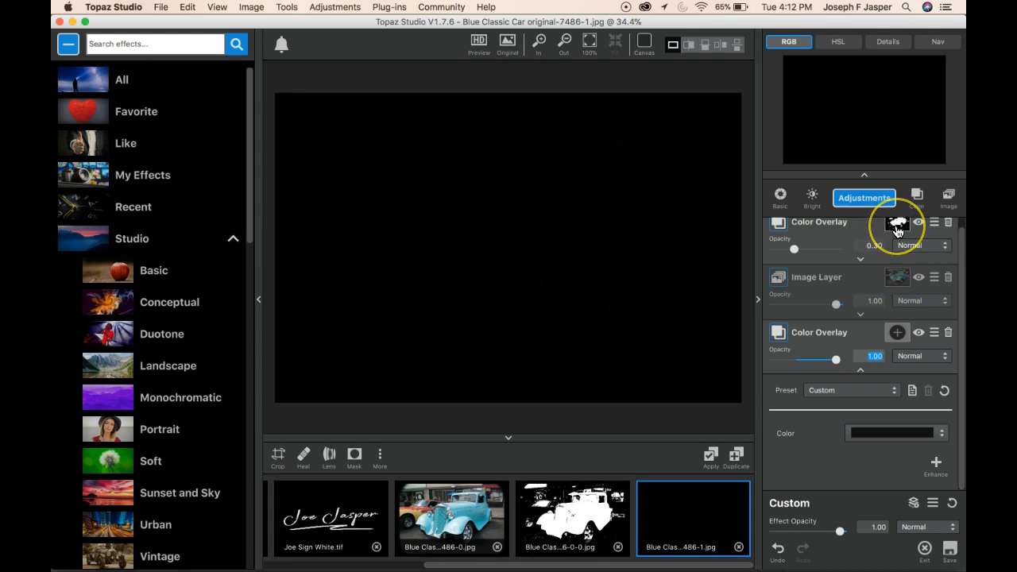
# Step: Copy the car mask from the first Color Overlay and paste it into a new mask on the second Color Overlay
pyautogui.scroll(1, 897, 231)
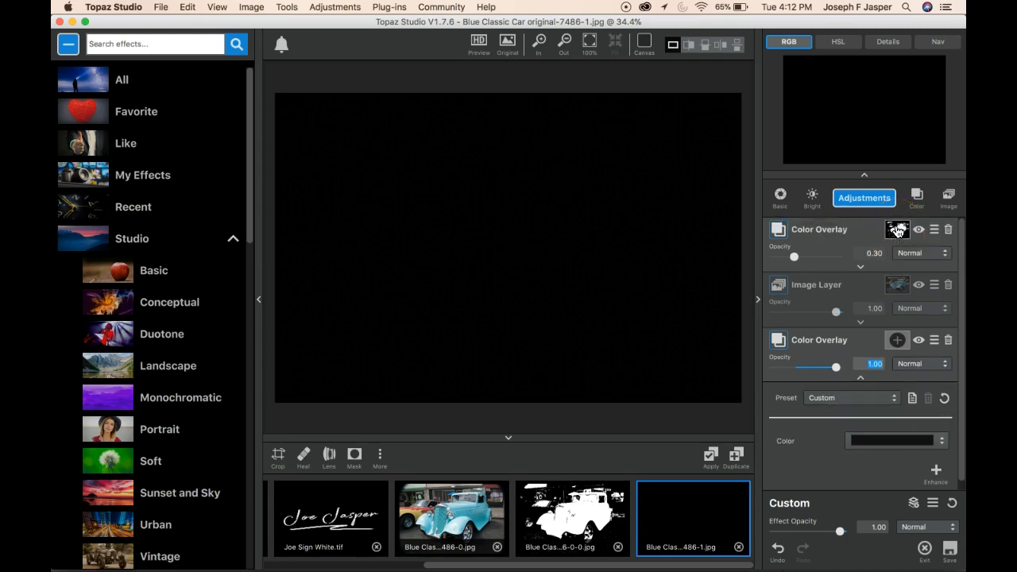
pyautogui.click(897, 231)
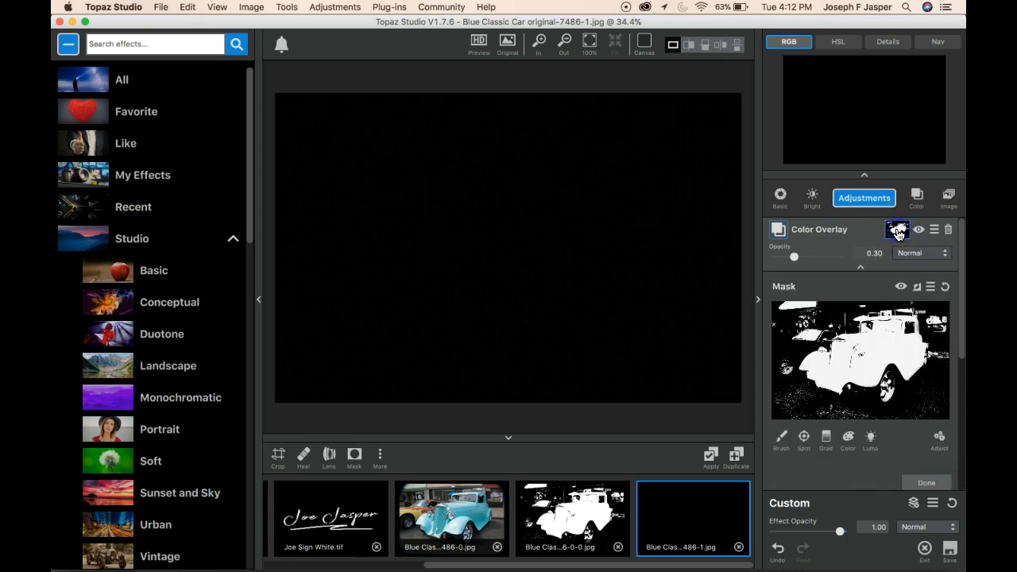
pyautogui.click(930, 287)
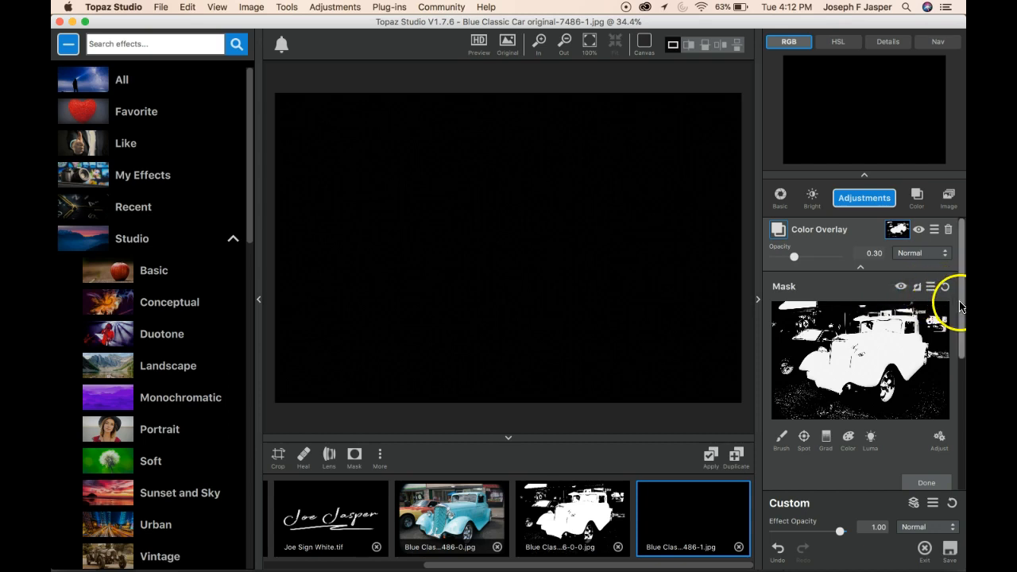
pyautogui.moveTo(960, 306); pyautogui.dragTo(954, 456)
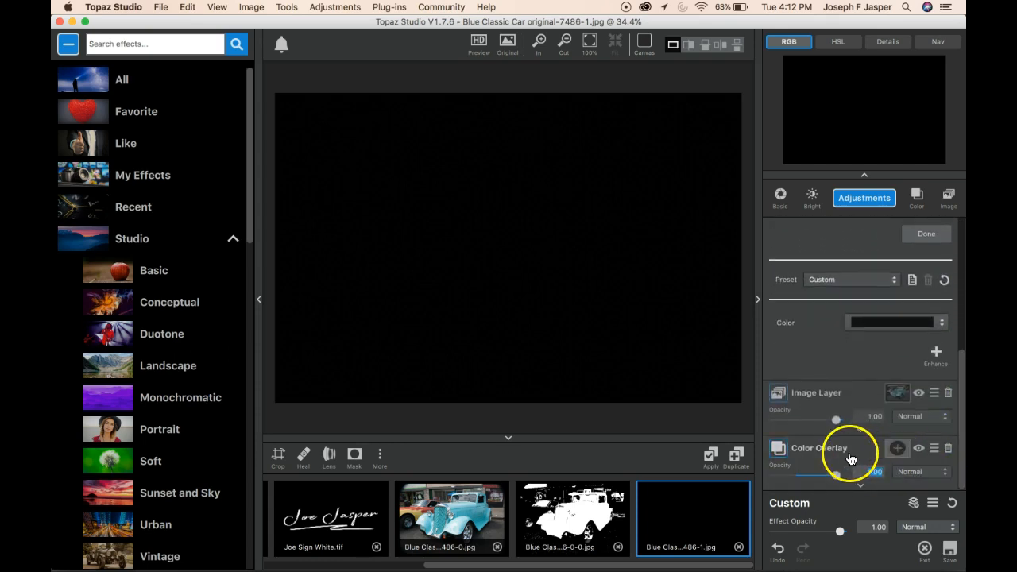
pyautogui.click(898, 449)
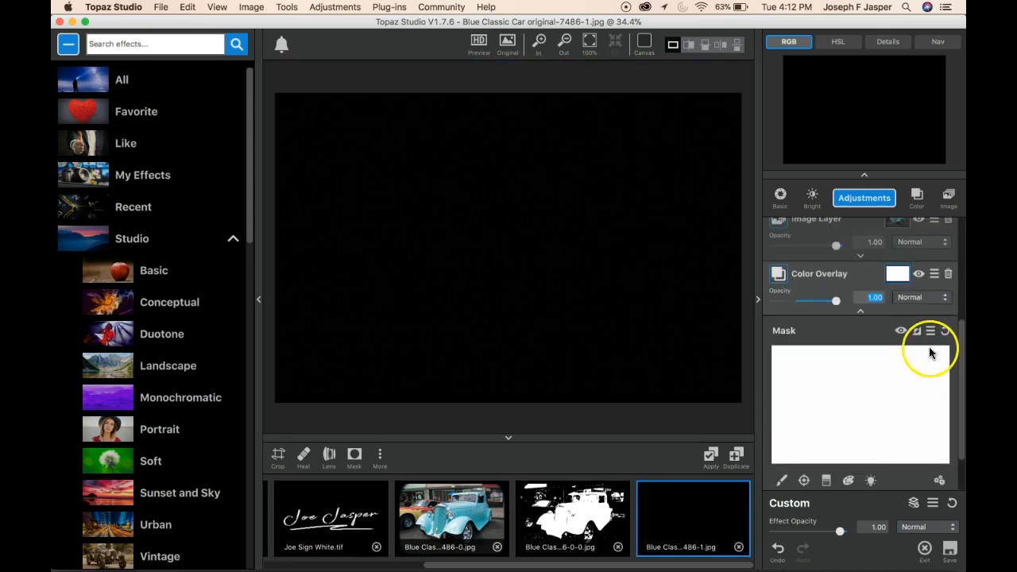
pyautogui.click(930, 332)
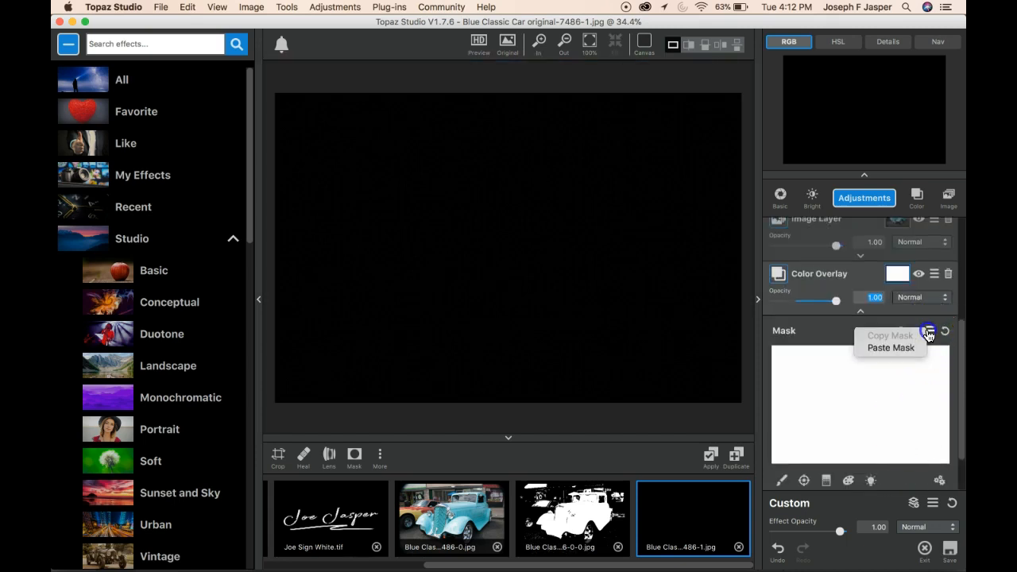
pyautogui.click(889, 348)
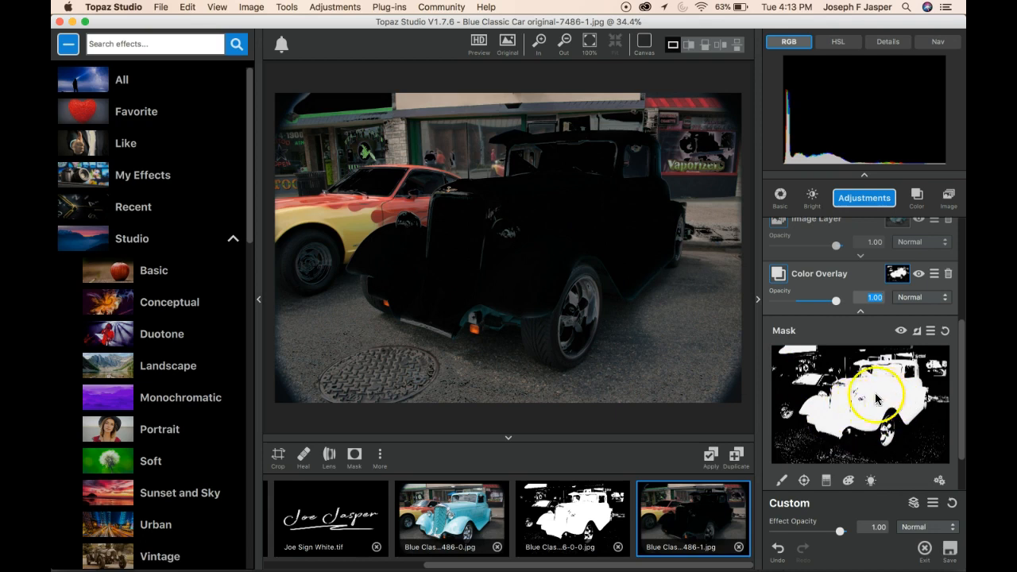
# Step: Invert the pasted mask so the car is black and the background white
pyautogui.scroll(-5, 855, 435)
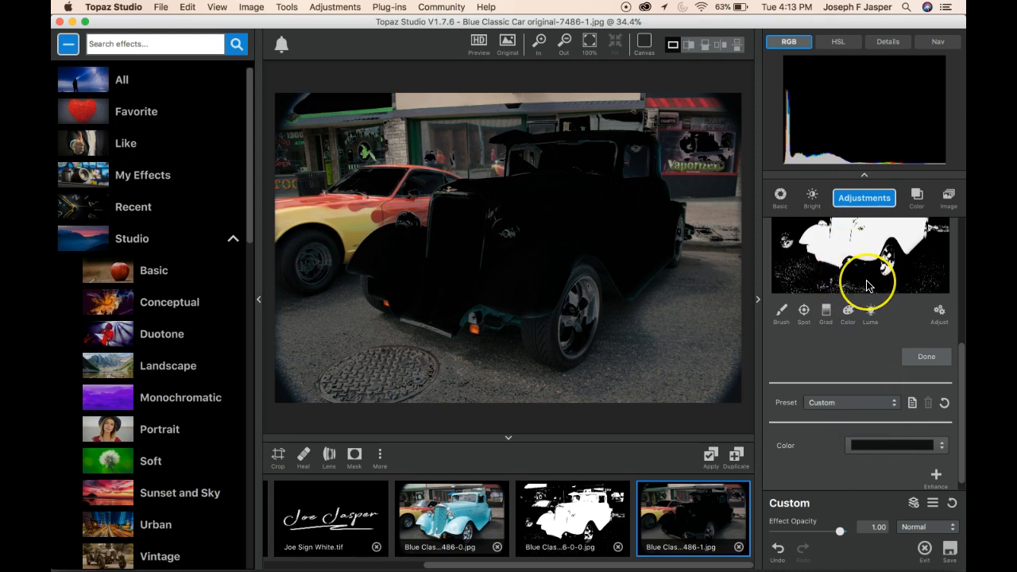
pyautogui.scroll(3, 867, 286)
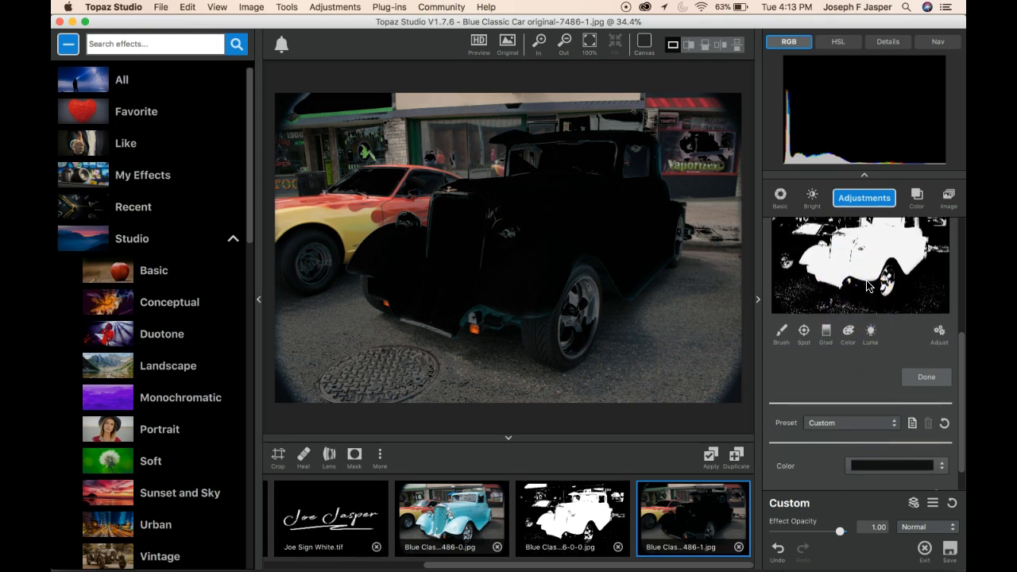
pyautogui.scroll(1, 868, 286)
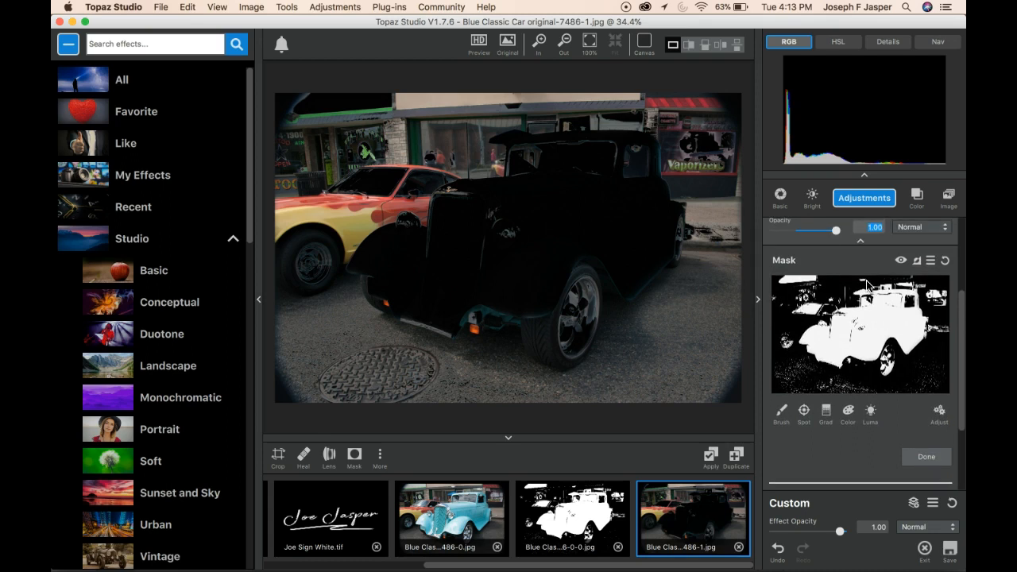
pyautogui.click(918, 261)
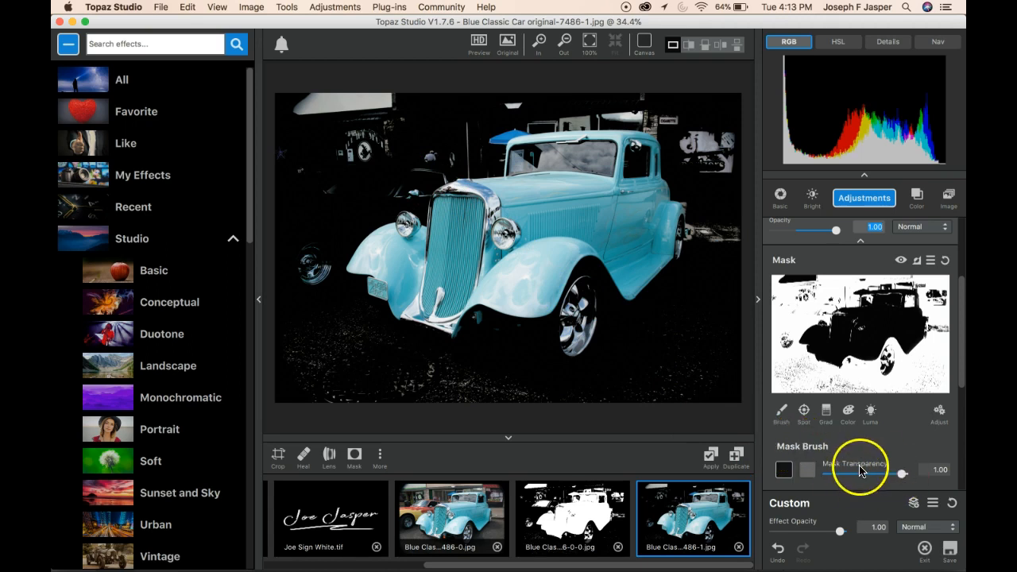
# Step: Brush the background above and beside the car out with the mask brush at transparency 1.00, radius 0.50 and softness 0.10
pyautogui.moveTo(961, 384); pyautogui.dragTo(960, 426)
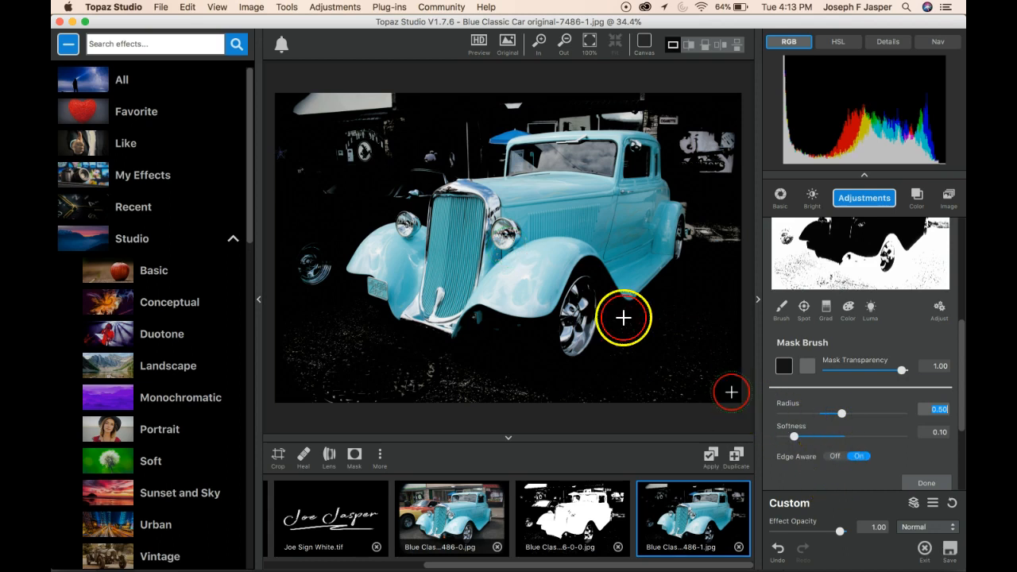
pyautogui.moveTo(368, 154)
pyautogui.mouseDown()
pyautogui.moveTo(343, 164)
pyautogui.moveTo(383, 136)
pyautogui.moveTo(373, 111)
pyautogui.moveTo(299, 93)
pyautogui.moveTo(364, 96)
pyautogui.moveTo(332, 109)
pyautogui.moveTo(406, 101)
pyautogui.moveTo(304, 132)
pyautogui.moveTo(321, 133)
pyautogui.moveTo(303, 193)
pyautogui.moveTo(306, 269)
pyautogui.moveTo(354, 207)
pyautogui.moveTo(319, 206)
pyautogui.moveTo(332, 151)
pyautogui.moveTo(295, 117)
pyautogui.moveTo(282, 206)
pyautogui.mouseUp()
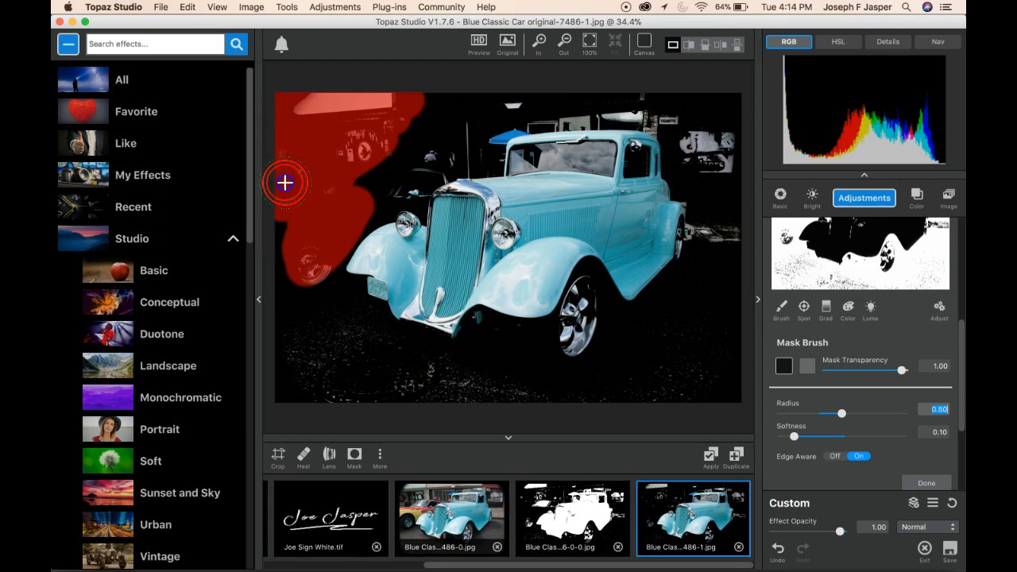
pyautogui.moveTo(285, 262)
pyautogui.mouseDown()
pyautogui.moveTo(438, 125)
pyautogui.moveTo(444, 101)
pyautogui.moveTo(584, 92)
pyautogui.mouseUp()
pyautogui.moveTo(704, 118)
pyautogui.mouseDown()
pyautogui.moveTo(731, 192)
pyautogui.moveTo(698, 135)
pyautogui.moveTo(701, 165)
pyautogui.moveTo(670, 119)
pyautogui.moveTo(625, 104)
pyautogui.moveTo(523, 112)
pyautogui.moveTo(399, 183)
pyautogui.moveTo(468, 158)
pyautogui.moveTo(429, 155)
pyautogui.mouseUp()
pyautogui.moveTo(517, 161)
pyautogui.mouseDown()
pyautogui.moveTo(553, 149)
pyautogui.moveTo(553, 125)
pyautogui.moveTo(595, 109)
pyautogui.moveTo(493, 146)
pyautogui.mouseUp()
pyautogui.moveTo(708, 212); pyautogui.dragTo(731, 224)
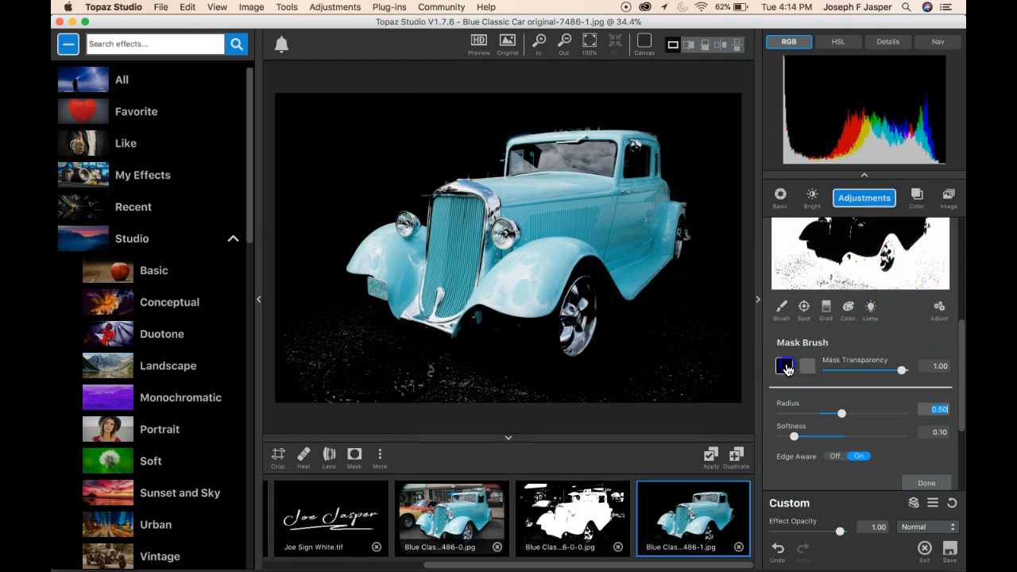
# Step: Set the mask brush transparency to 0.00 and paint the front wheel, tire and lower grille area back into view
pyautogui.click(595, 273)
pyautogui.moveTo(595, 274)
pyautogui.mouseDown()
pyautogui.moveTo(567, 299)
pyautogui.moveTo(609, 274)
pyautogui.moveTo(557, 329)
pyautogui.moveTo(582, 351)
pyautogui.moveTo(595, 273)
pyautogui.mouseUp()
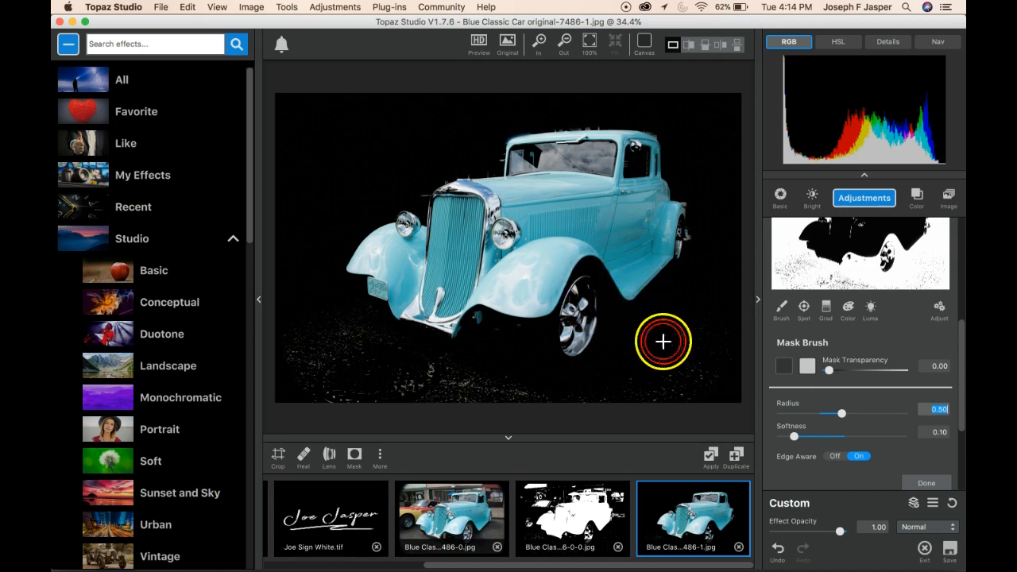
pyautogui.click(783, 370)
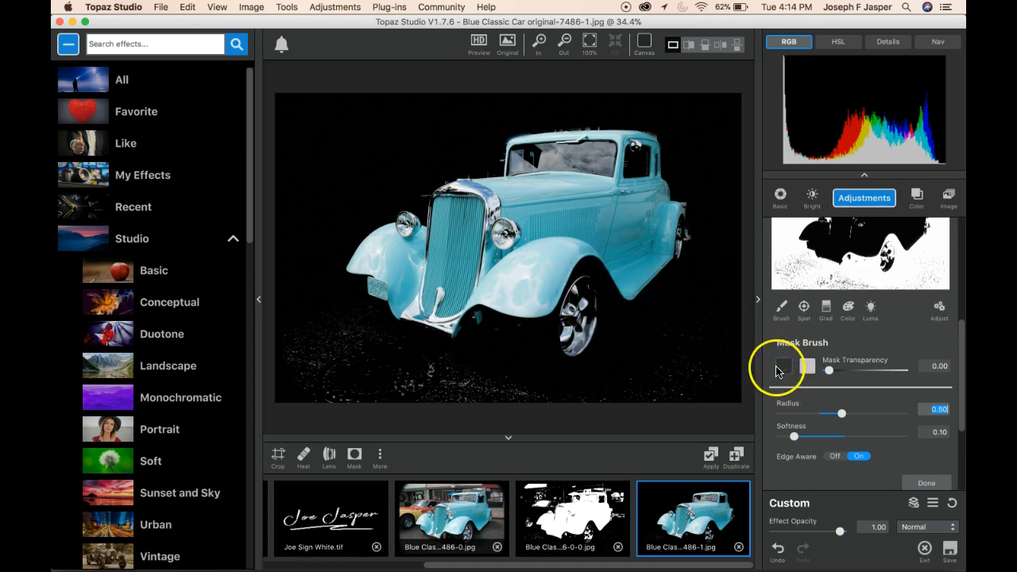
pyautogui.click(617, 306)
pyautogui.moveTo(617, 306)
pyautogui.mouseDown()
pyautogui.moveTo(572, 286)
pyautogui.moveTo(578, 320)
pyautogui.moveTo(560, 302)
pyautogui.moveTo(584, 298)
pyautogui.moveTo(601, 318)
pyautogui.moveTo(566, 313)
pyautogui.moveTo(582, 348)
pyautogui.moveTo(607, 329)
pyautogui.moveTo(553, 320)
pyautogui.moveTo(566, 341)
pyautogui.mouseUp()
pyautogui.click(553, 320)
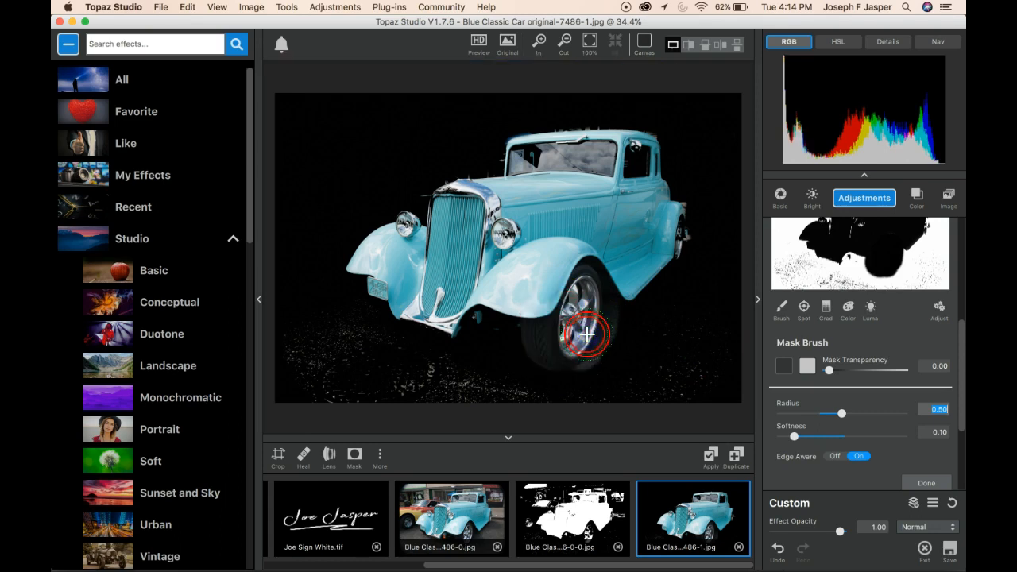
pyautogui.moveTo(488, 252)
pyautogui.mouseDown()
pyautogui.moveTo(466, 284)
pyautogui.moveTo(462, 249)
pyautogui.moveTo(463, 310)
pyautogui.mouseUp()
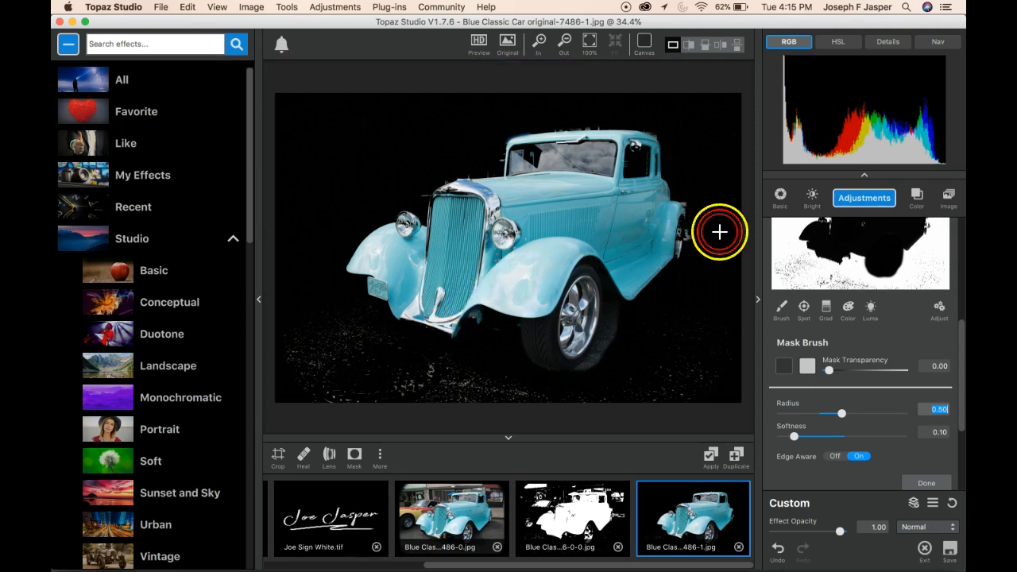
# Step: Paint the rest of the car body back in, using brush radius 0.12 and softness 0.01 around both headlights
pyautogui.moveTo(406, 246)
pyautogui.mouseDown()
pyautogui.moveTo(385, 273)
pyautogui.moveTo(380, 314)
pyautogui.moveTo(382, 301)
pyautogui.moveTo(404, 350)
pyautogui.moveTo(422, 345)
pyautogui.moveTo(393, 360)
pyautogui.moveTo(429, 362)
pyautogui.moveTo(430, 348)
pyautogui.moveTo(446, 356)
pyautogui.moveTo(522, 313)
pyautogui.moveTo(523, 330)
pyautogui.moveTo(508, 335)
pyautogui.moveTo(530, 333)
pyautogui.moveTo(639, 281)
pyautogui.moveTo(666, 255)
pyautogui.moveTo(666, 235)
pyautogui.moveTo(620, 241)
pyautogui.moveTo(642, 208)
pyautogui.moveTo(644, 218)
pyautogui.moveTo(497, 308)
pyautogui.moveTo(528, 307)
pyautogui.moveTo(590, 252)
pyautogui.moveTo(538, 229)
pyautogui.moveTo(581, 220)
pyautogui.moveTo(573, 192)
pyautogui.moveTo(528, 209)
pyautogui.moveTo(576, 180)
pyautogui.moveTo(527, 160)
pyautogui.moveTo(639, 156)
pyautogui.moveTo(642, 226)
pyautogui.moveTo(637, 206)
pyautogui.moveTo(581, 254)
pyautogui.moveTo(541, 209)
pyautogui.moveTo(524, 275)
pyautogui.moveTo(519, 249)
pyautogui.mouseUp()
pyautogui.moveTo(485, 209)
pyautogui.mouseDown()
pyautogui.moveTo(456, 205)
pyautogui.moveTo(551, 191)
pyautogui.moveTo(591, 225)
pyautogui.mouseUp()
pyautogui.moveTo(479, 221)
pyautogui.mouseDown()
pyautogui.moveTo(442, 265)
pyautogui.moveTo(449, 210)
pyautogui.moveTo(452, 273)
pyautogui.moveTo(464, 215)
pyautogui.moveTo(460, 290)
pyautogui.moveTo(470, 213)
pyautogui.moveTo(477, 272)
pyautogui.moveTo(469, 293)
pyautogui.moveTo(432, 302)
pyautogui.mouseUp()
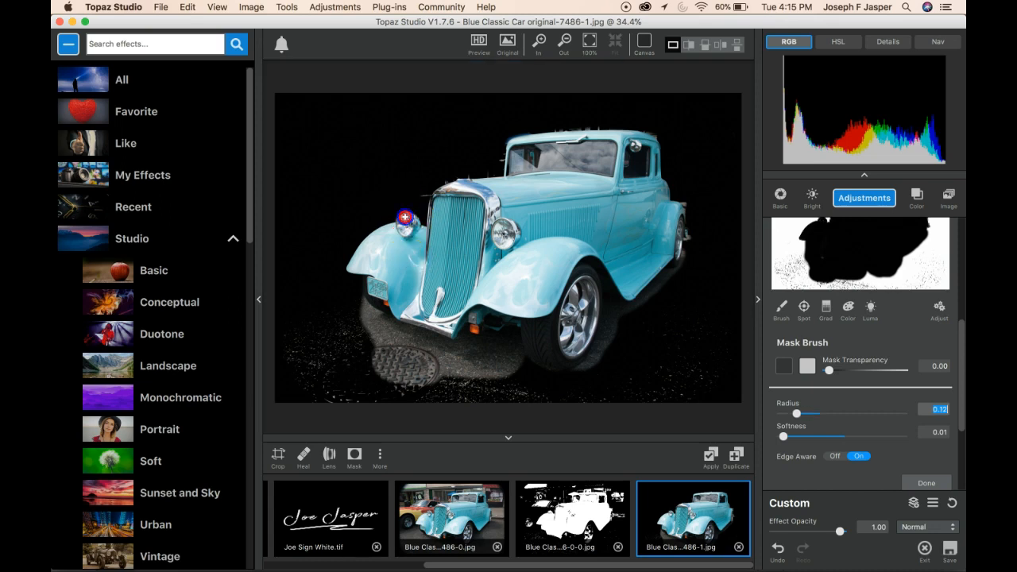
pyautogui.moveTo(399, 227); pyautogui.dragTo(411, 243)
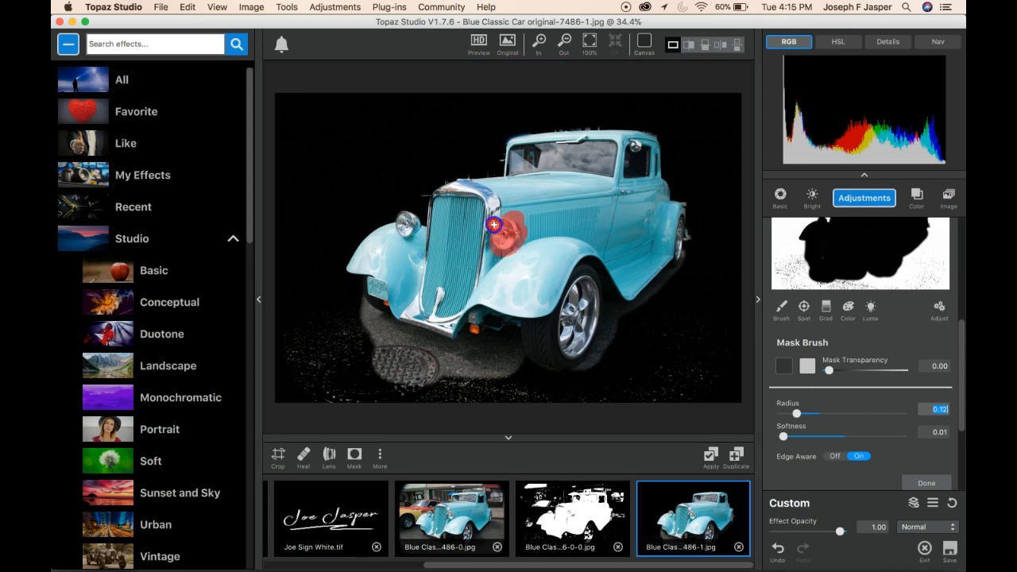
pyautogui.moveTo(479, 247); pyautogui.dragTo(502, 273)
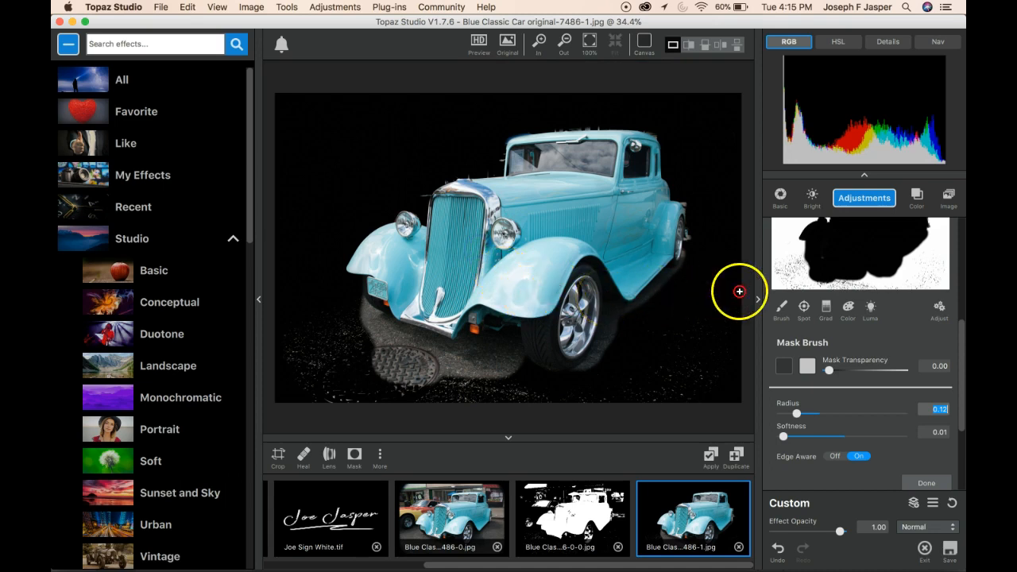
# Step: Reveal the pavement beneath the car with a soft mask brush at radius 0.36 and softness 0.77
pyautogui.moveTo(959, 359); pyautogui.dragTo(961, 339)
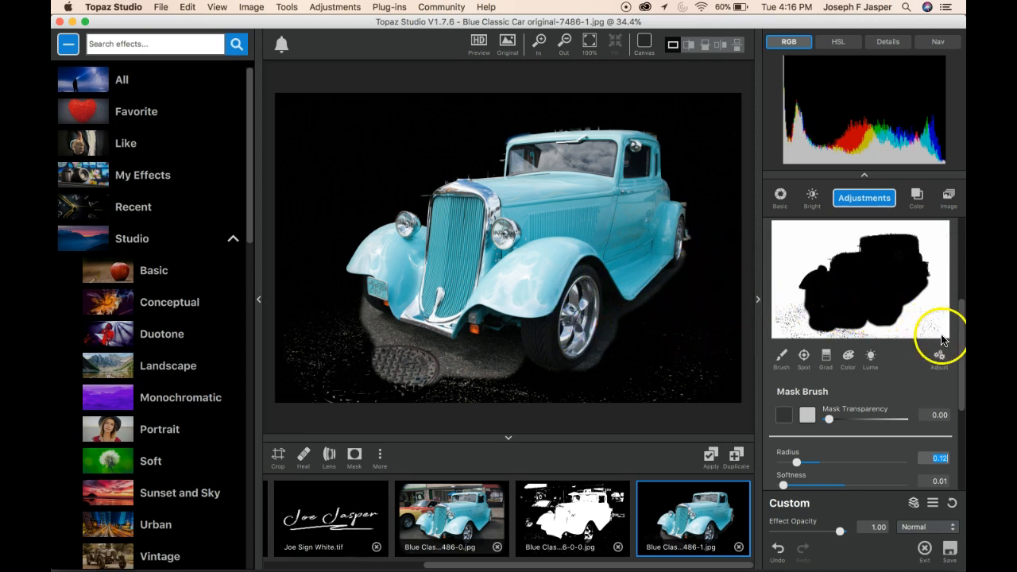
pyautogui.scroll(-3, 960, 353)
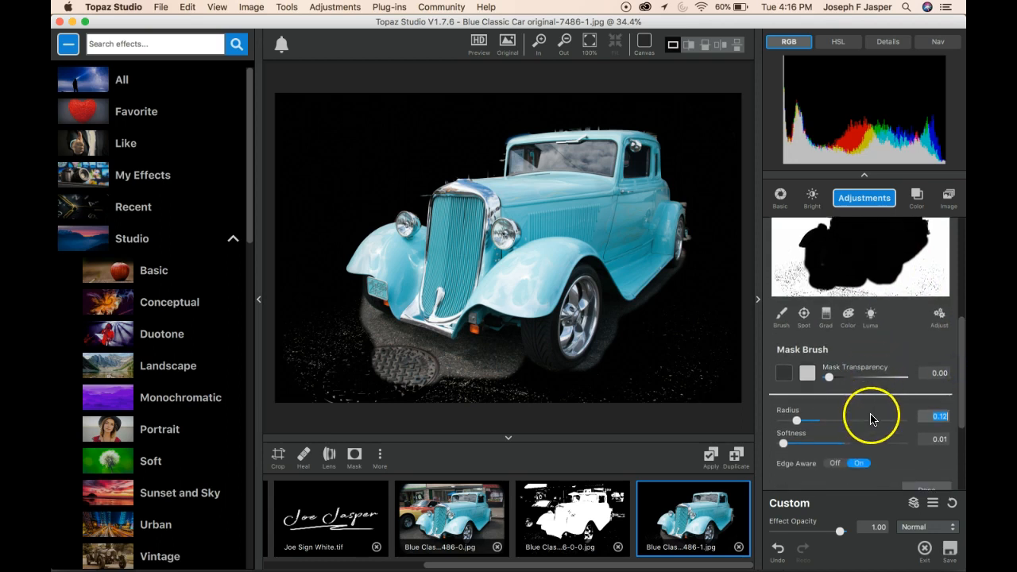
pyautogui.moveTo(784, 444); pyautogui.dragTo(822, 448)
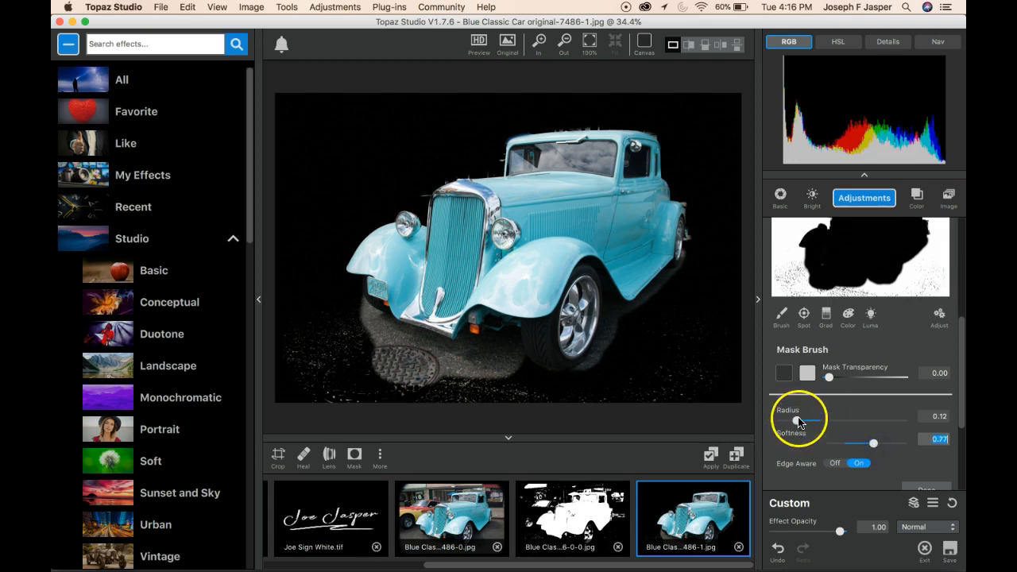
pyautogui.click(797, 421)
pyautogui.moveTo(716, 319); pyautogui.dragTo(654, 302)
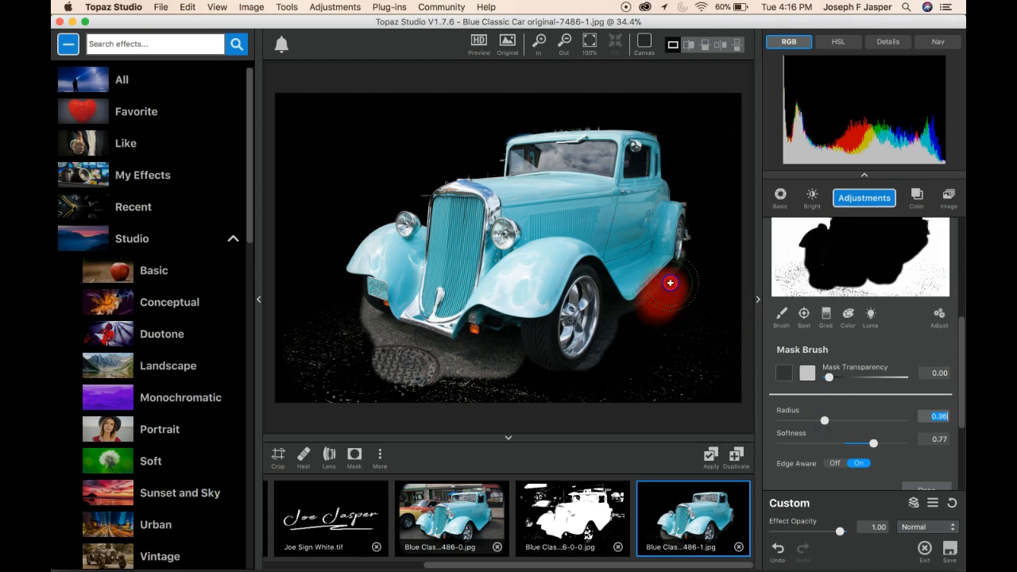
pyautogui.moveTo(627, 339)
pyautogui.mouseDown()
pyautogui.moveTo(562, 355)
pyautogui.moveTo(591, 355)
pyautogui.moveTo(494, 359)
pyautogui.mouseUp()
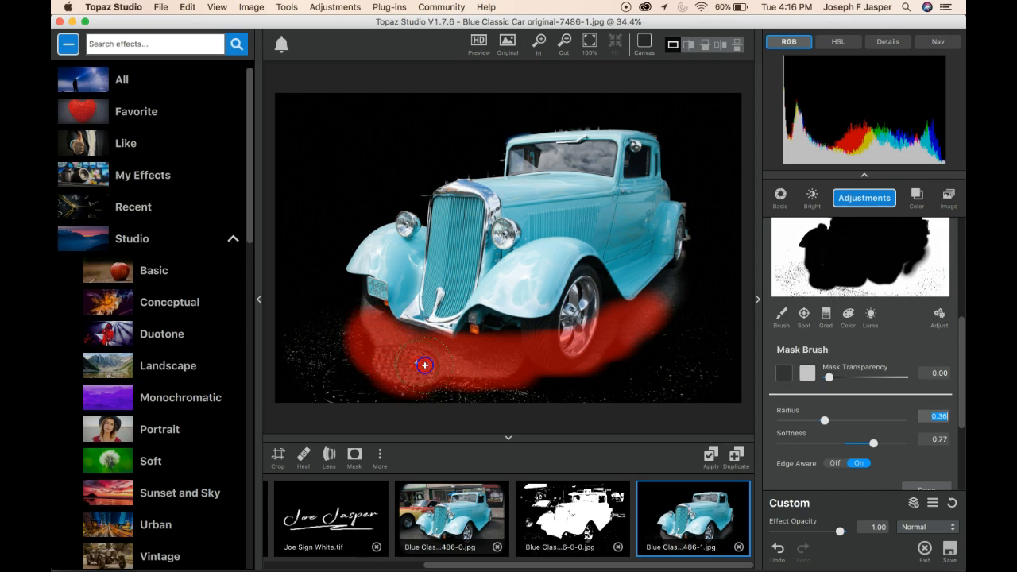
pyautogui.moveTo(547, 367); pyautogui.dragTo(613, 332)
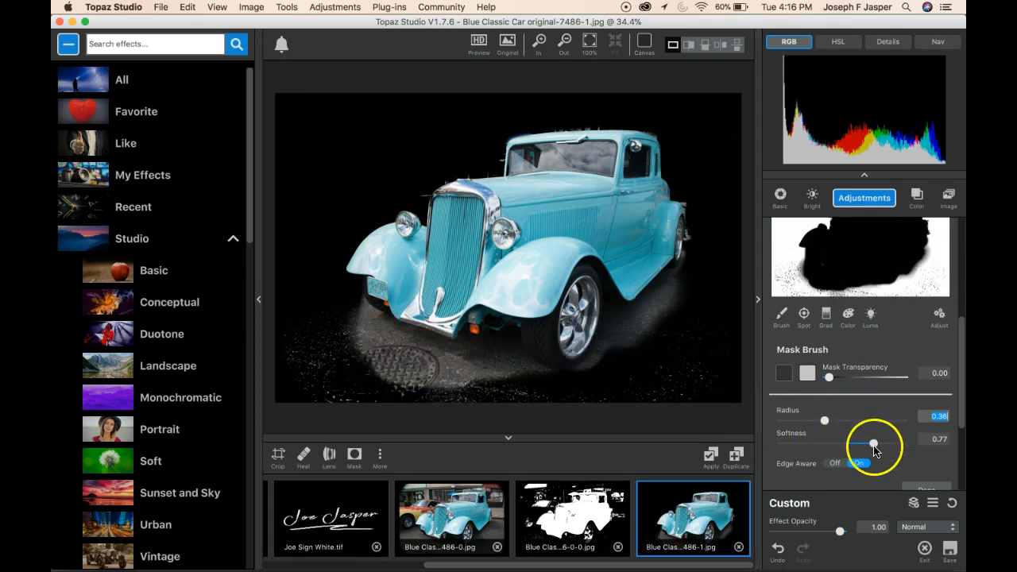
# Step: Set the mask brush softness to 0.97, paint more pavement into view beneath and beside the car, and apply the masked overlay
pyautogui.moveTo(871, 443); pyautogui.dragTo(899, 442)
pyautogui.moveTo(710, 313)
pyautogui.mouseDown()
pyautogui.moveTo(676, 293)
pyautogui.moveTo(694, 313)
pyautogui.moveTo(636, 336)
pyautogui.moveTo(673, 346)
pyautogui.moveTo(497, 366)
pyautogui.mouseUp()
pyautogui.moveTo(400, 374); pyautogui.dragTo(351, 345)
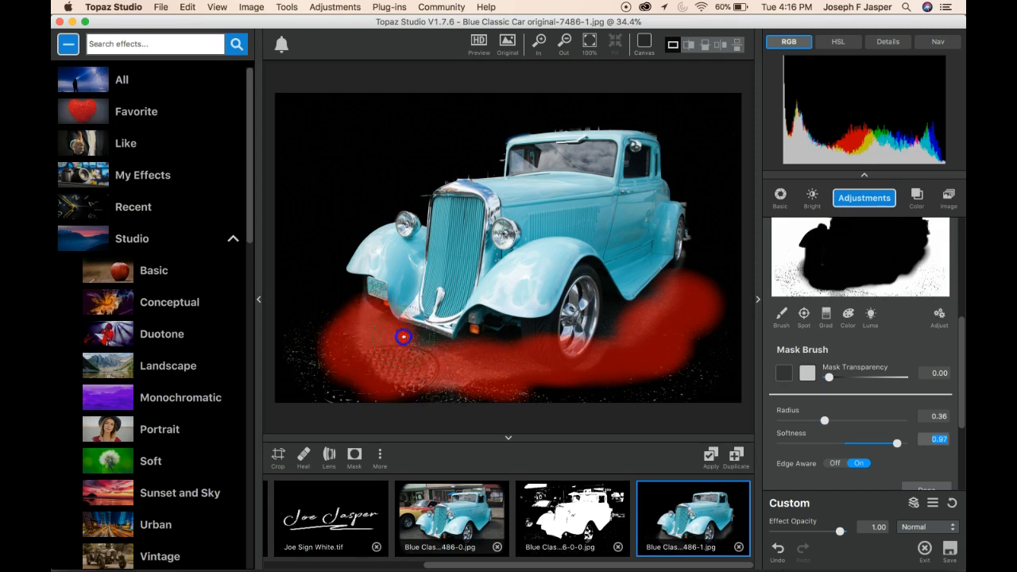
pyautogui.moveTo(504, 371); pyautogui.dragTo(612, 362)
pyautogui.moveTo(650, 343); pyautogui.dragTo(676, 329)
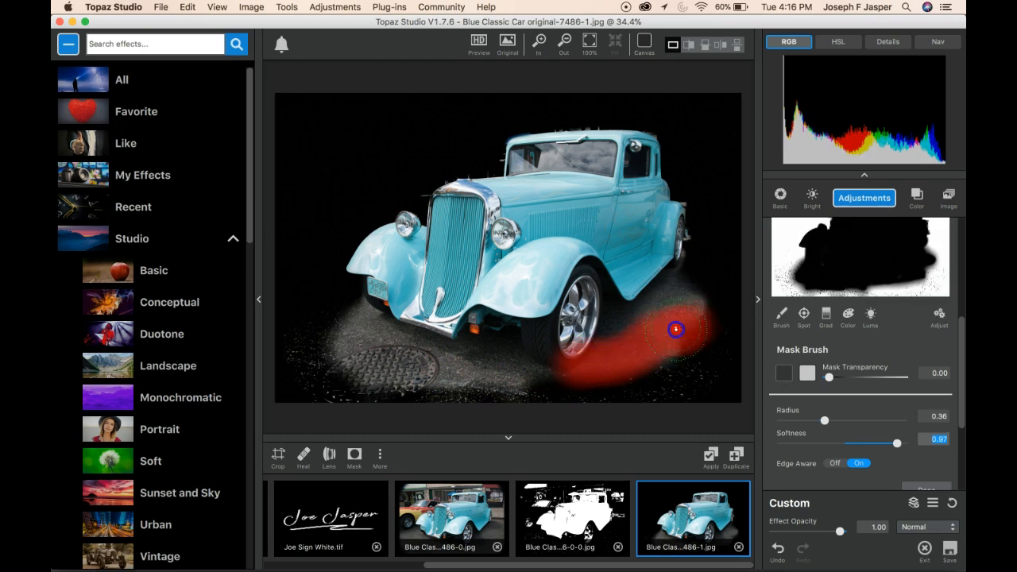
pyautogui.moveTo(699, 291)
pyautogui.mouseDown()
pyautogui.moveTo(704, 262)
pyautogui.moveTo(739, 270)
pyautogui.moveTo(681, 285)
pyautogui.moveTo(686, 306)
pyautogui.moveTo(627, 340)
pyautogui.mouseUp()
pyautogui.moveTo(529, 359); pyautogui.dragTo(620, 348)
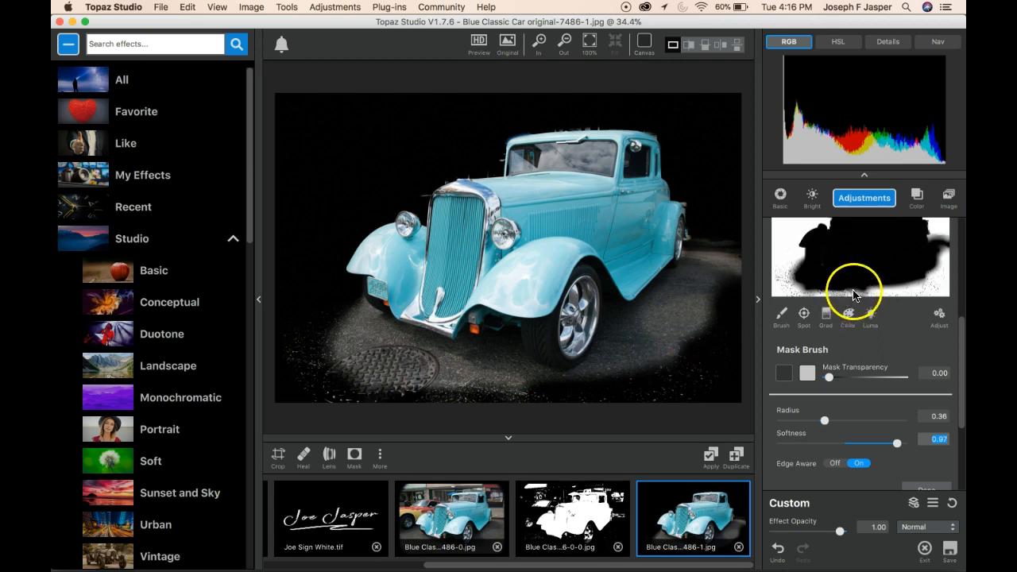
pyautogui.moveTo(633, 341)
pyautogui.mouseDown()
pyautogui.moveTo(552, 368)
pyautogui.moveTo(695, 337)
pyautogui.mouseUp()
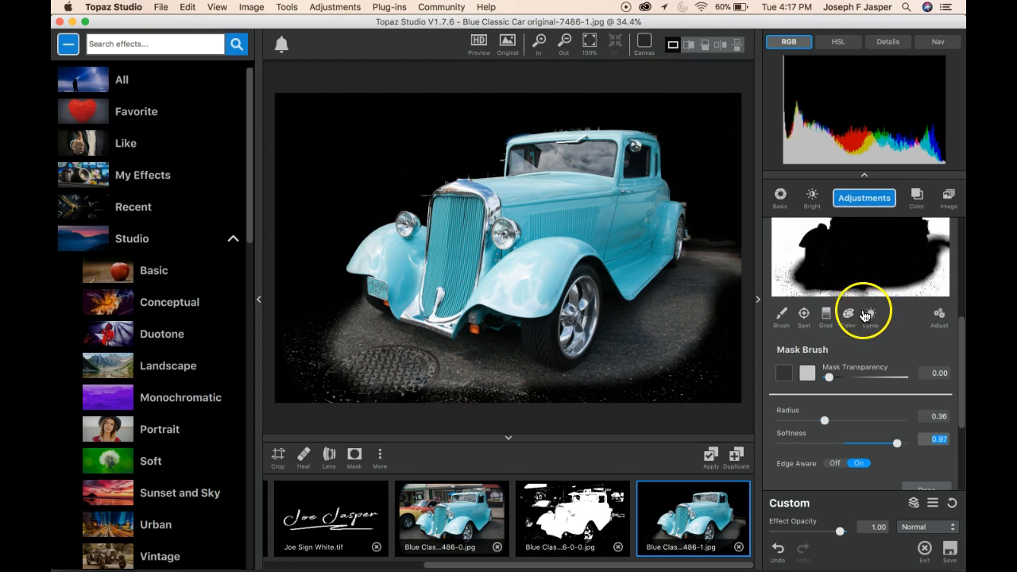
pyautogui.click(713, 456)
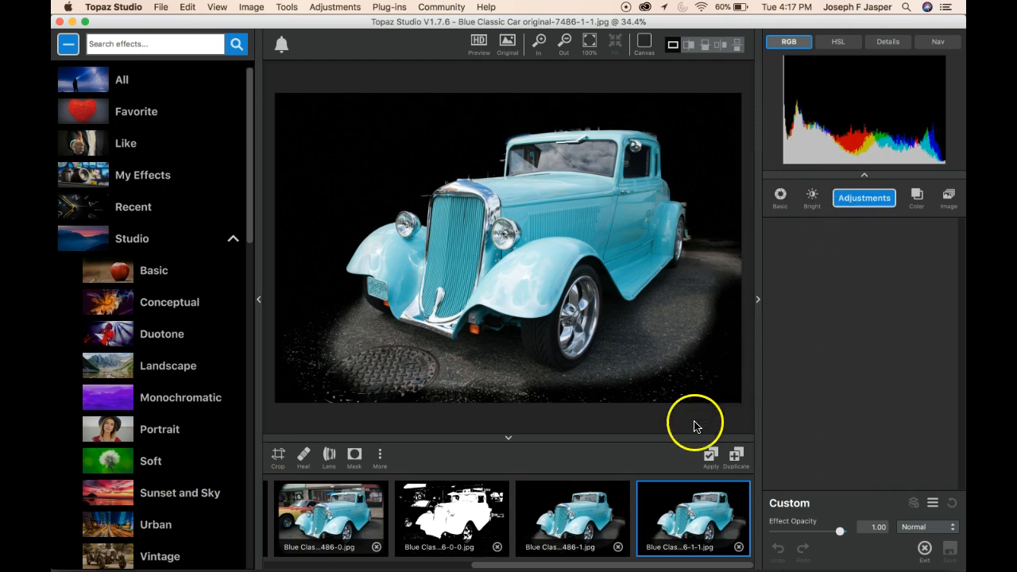
# Step: Duplicate the image and add a Precision Detail adjustment with Overall Small Detail 0.24 and Overall Small Detail Boost -0.07
pyautogui.click(736, 454)
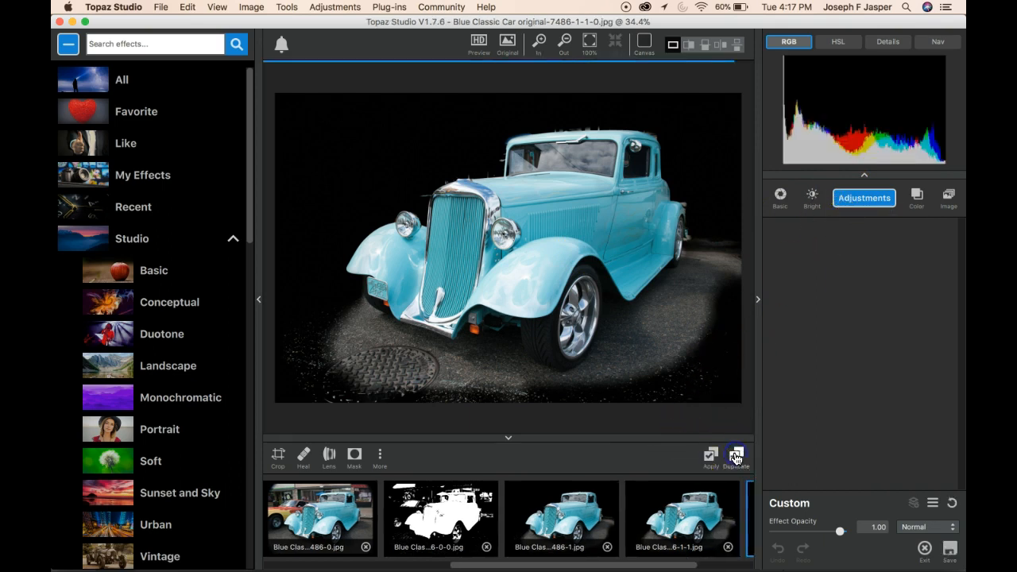
pyautogui.click(859, 208)
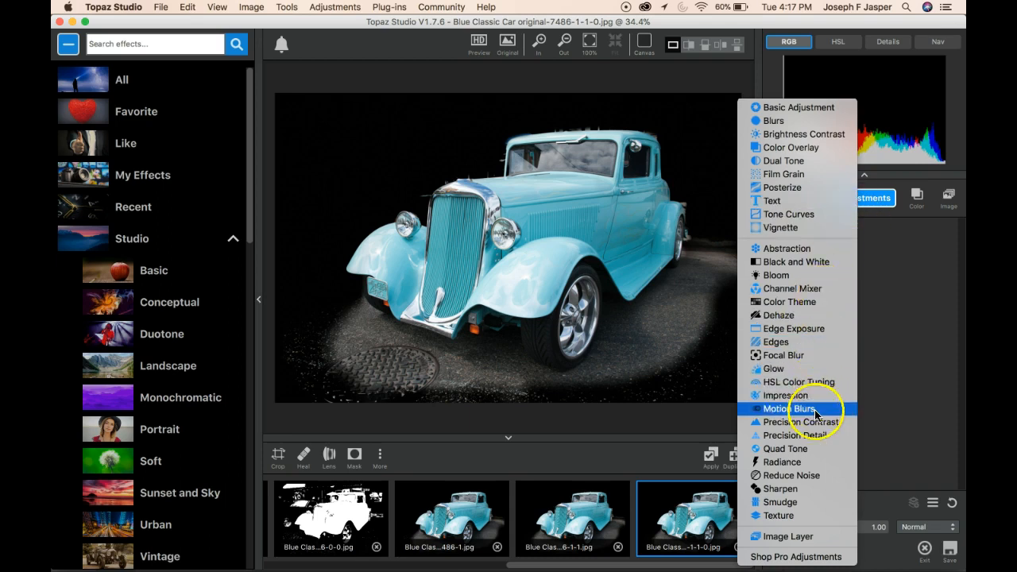
pyautogui.click(814, 436)
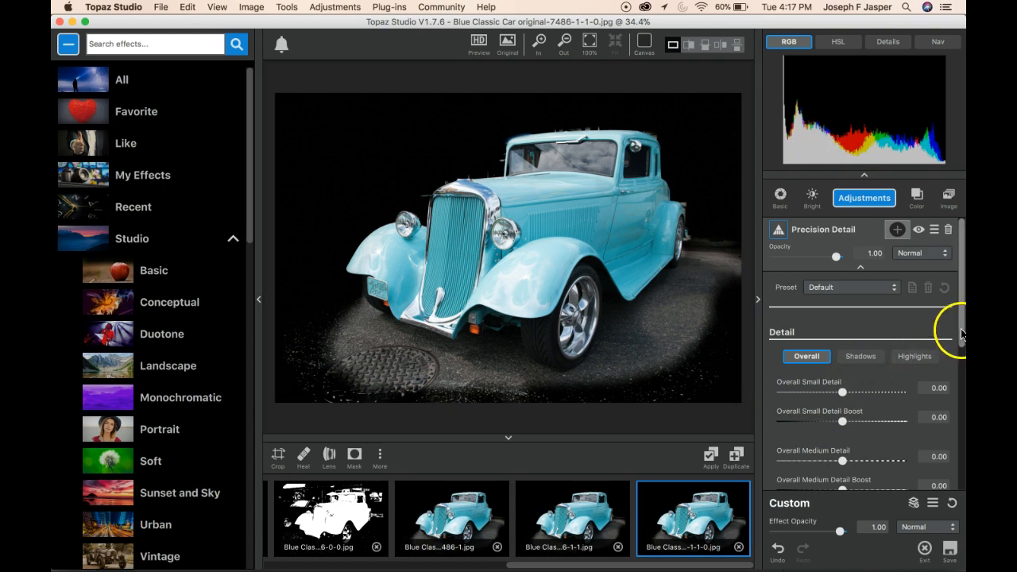
pyautogui.moveTo(962, 333); pyautogui.dragTo(960, 362)
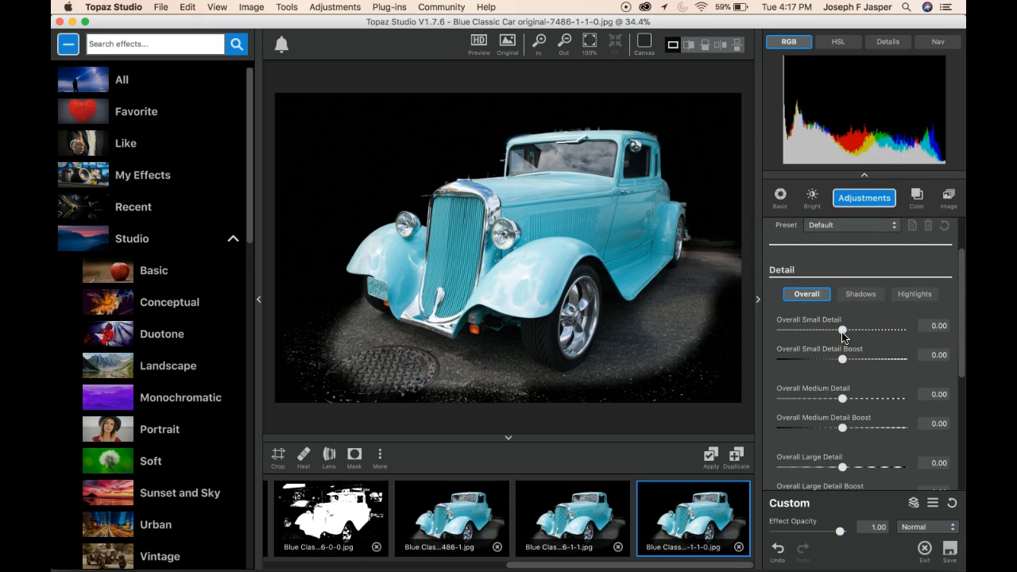
pyautogui.moveTo(844, 333); pyautogui.dragTo(847, 334)
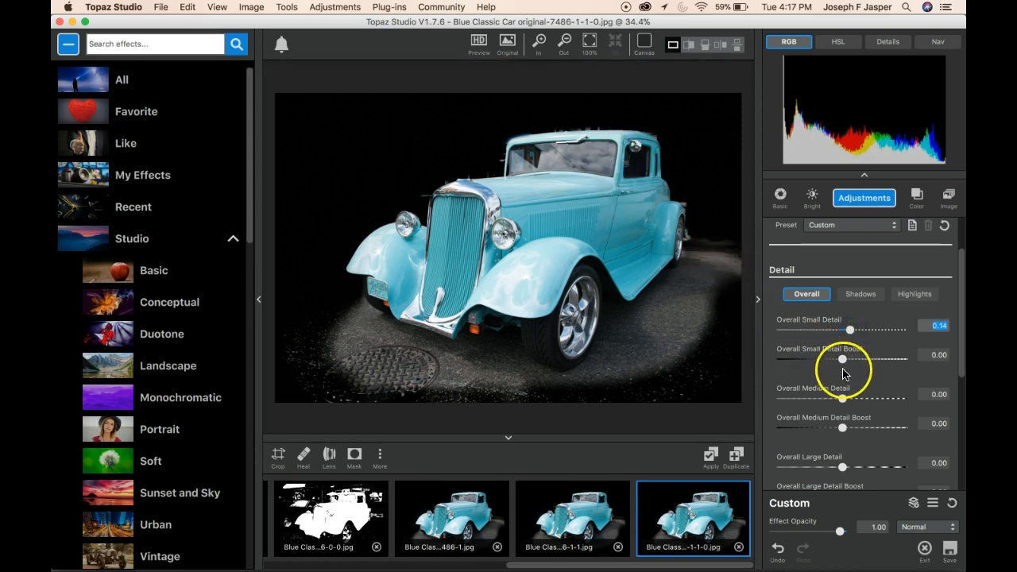
pyautogui.moveTo(844, 361); pyautogui.dragTo(844, 360)
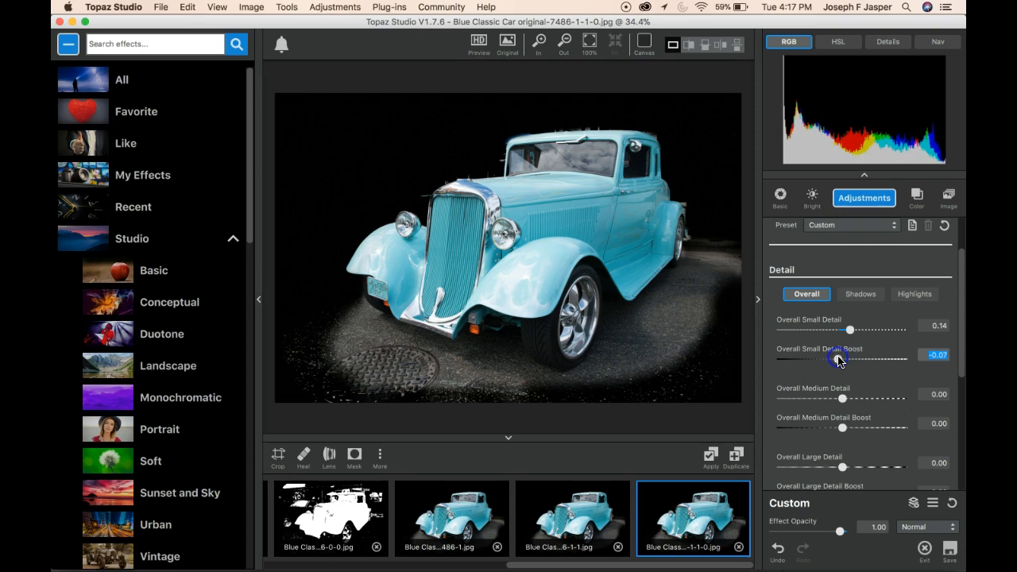
pyautogui.click(850, 329)
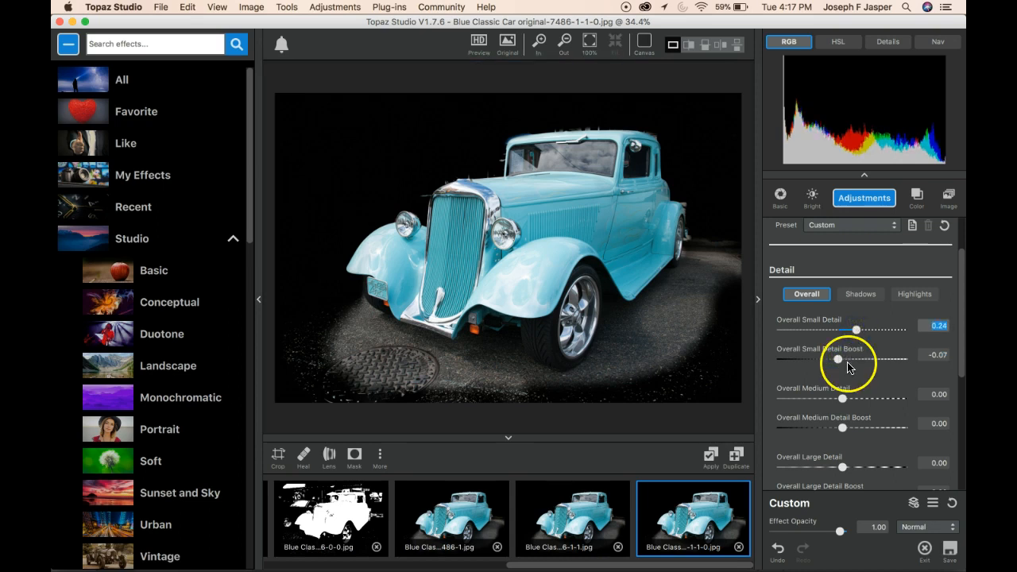
# Step: Set Overall Medium Detail to 0.20, Overall Large Detail to 0.19 and Overall Small Detail to 0.36, and apply the adjustment
pyautogui.click(843, 399)
pyautogui.moveTo(845, 399); pyautogui.dragTo(851, 400)
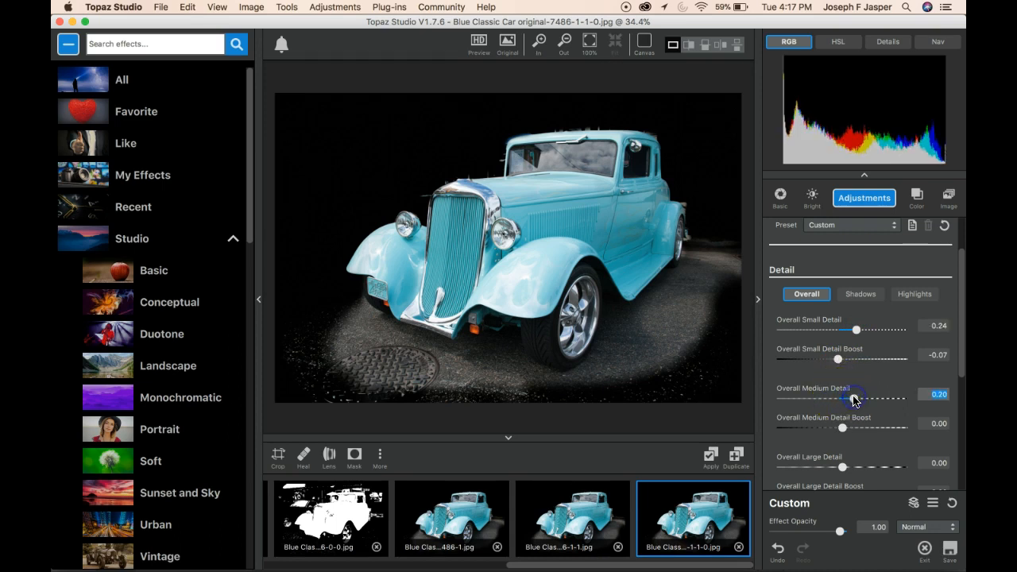
pyautogui.click(498, 277)
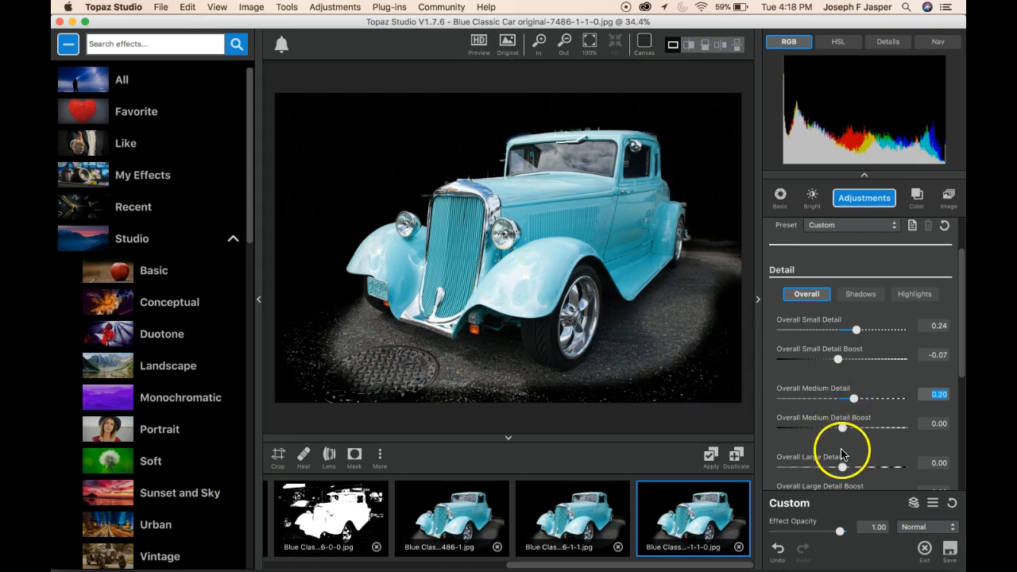
pyautogui.moveTo(844, 469); pyautogui.dragTo(854, 468)
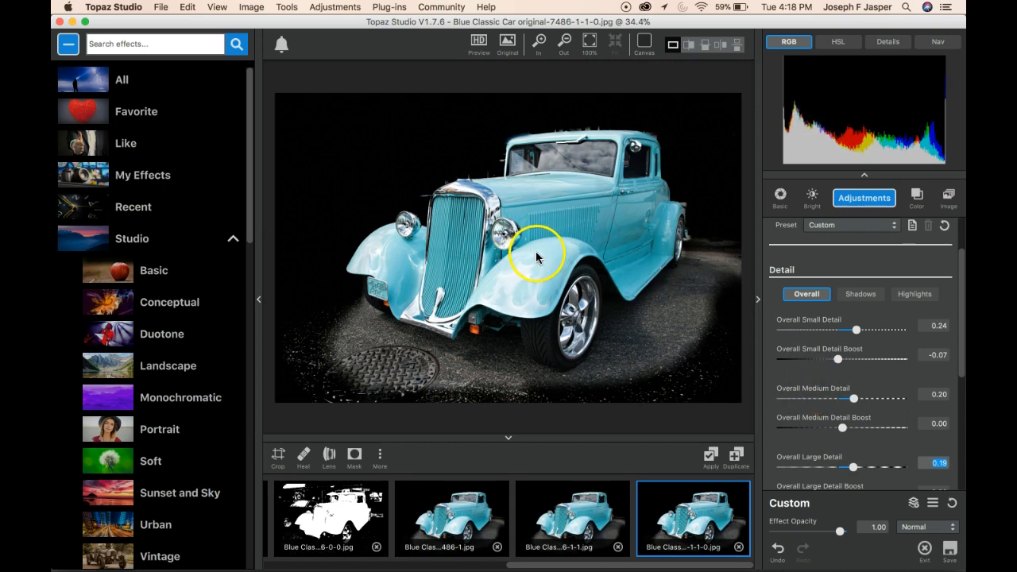
pyautogui.moveTo(858, 332); pyautogui.dragTo(865, 332)
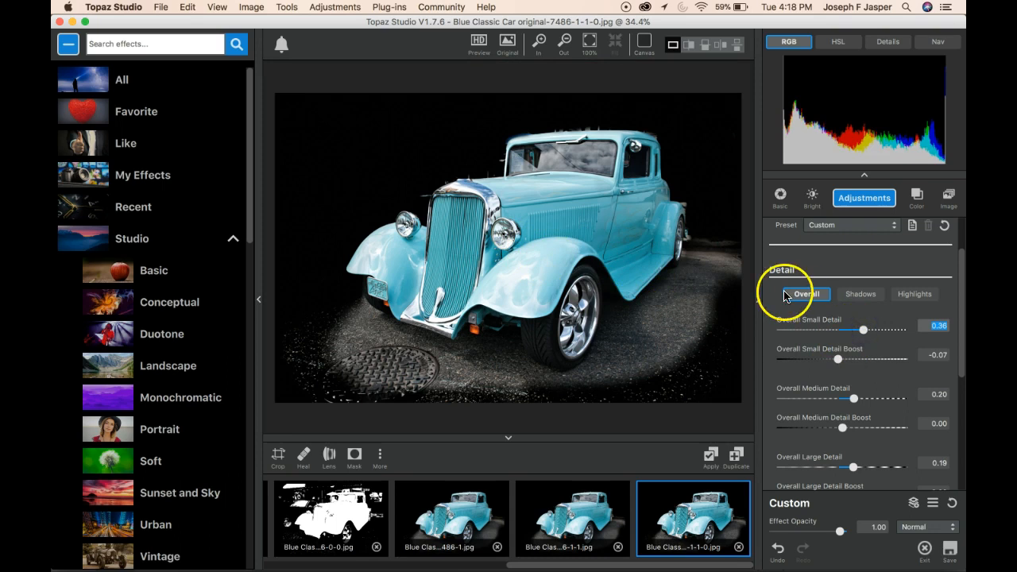
pyautogui.click(709, 455)
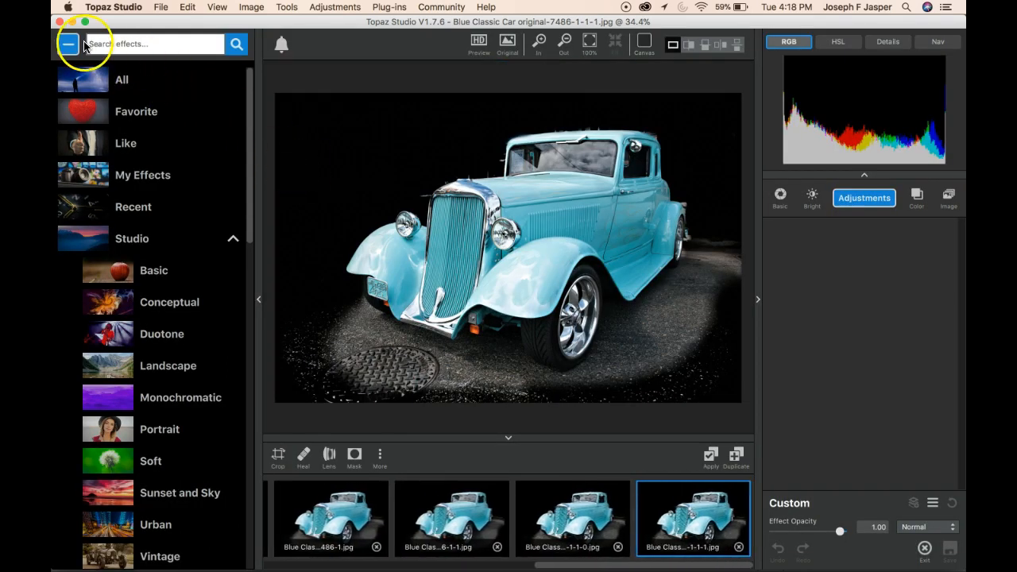
# Step: Add the Basic Correction effect from the Favorite category at 0.62 effect opacity and apply it to the image
pyautogui.click(128, 114)
pyautogui.click(131, 131)
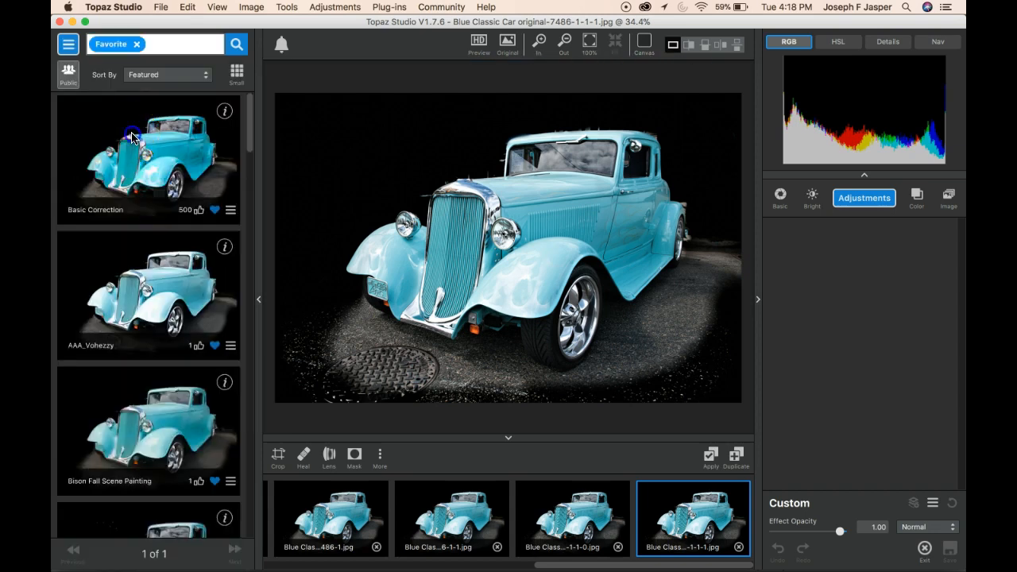
pyautogui.moveTo(840, 531); pyautogui.dragTo(816, 533)
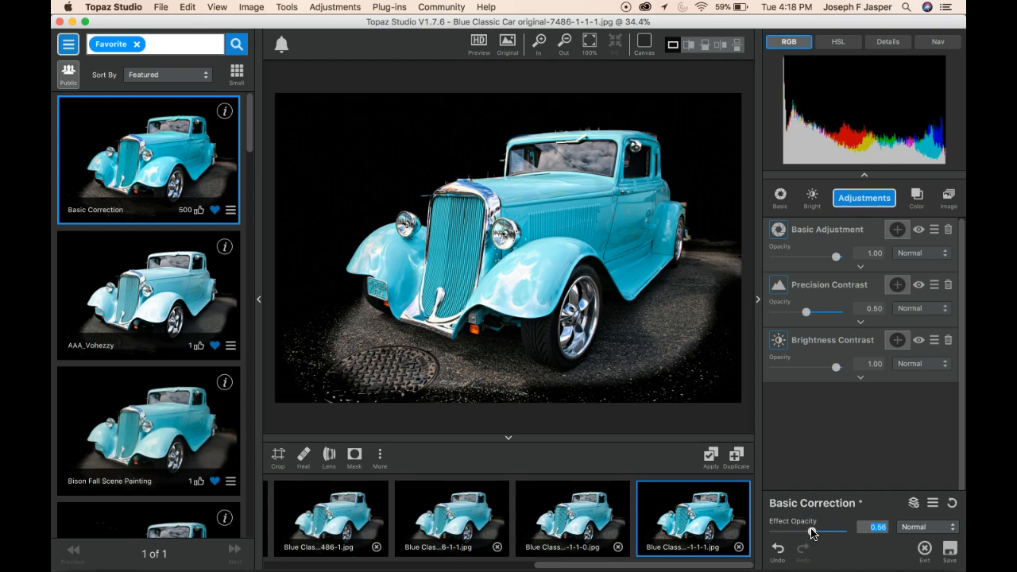
pyautogui.moveTo(812, 534)
pyautogui.mouseDown()
pyautogui.moveTo(851, 533)
pyautogui.moveTo(807, 534)
pyautogui.moveTo(815, 530)
pyautogui.mouseUp()
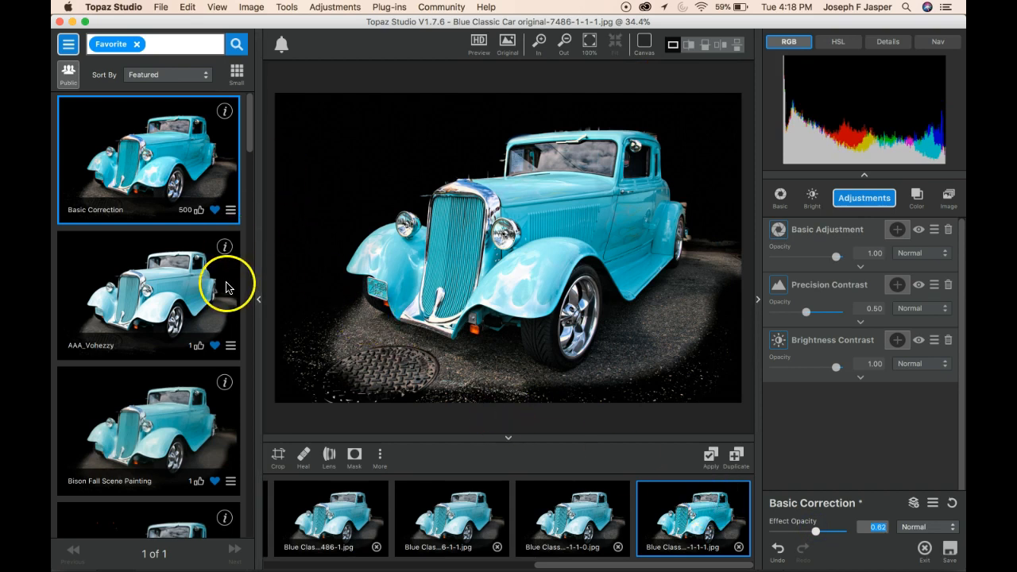
pyautogui.click(709, 457)
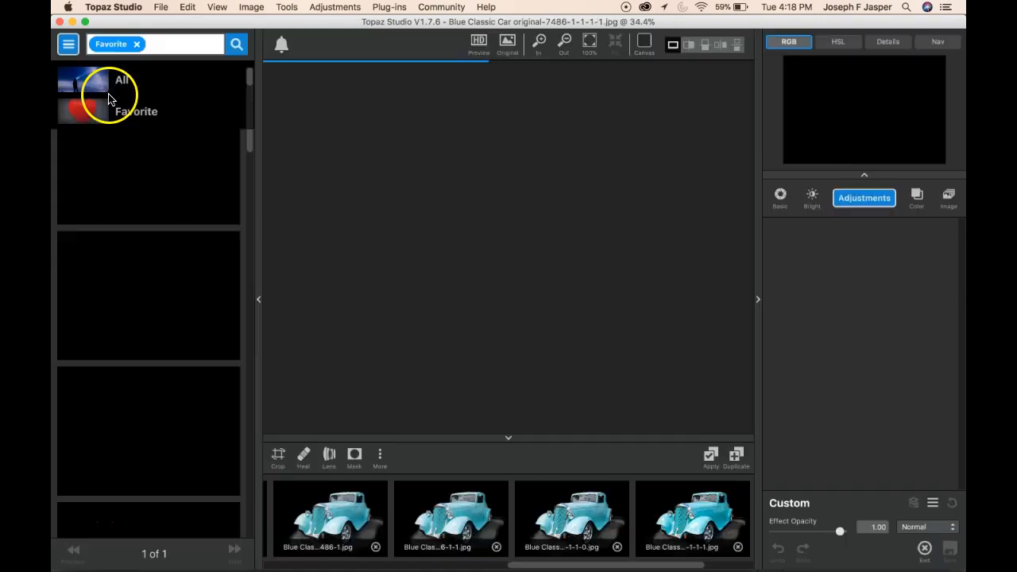
# Step: Find the HDR color effect among the Favorite effects and add it to the car image
pyautogui.click(115, 109)
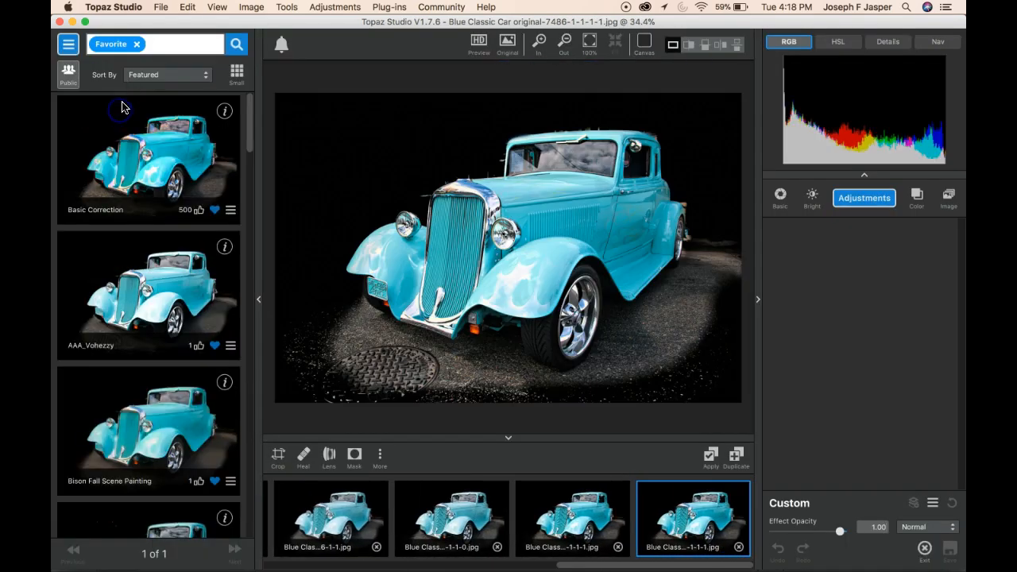
pyautogui.scroll(-1, 165, 387)
pyautogui.scroll(-5, 164, 387)
pyautogui.scroll(-12, 164, 387)
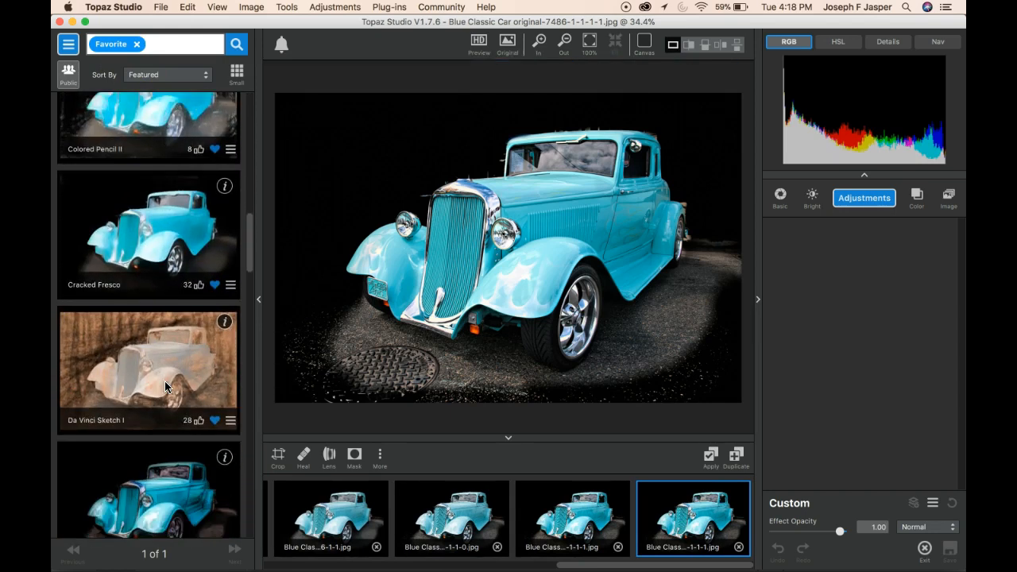
pyautogui.scroll(-8, 165, 387)
pyautogui.scroll(-7, 164, 387)
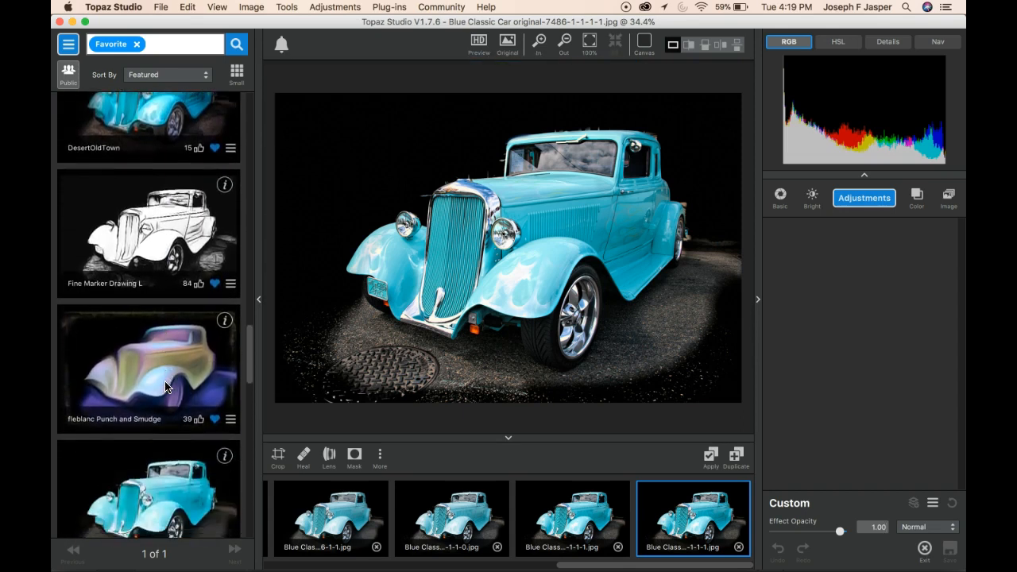
pyautogui.scroll(-12, 165, 387)
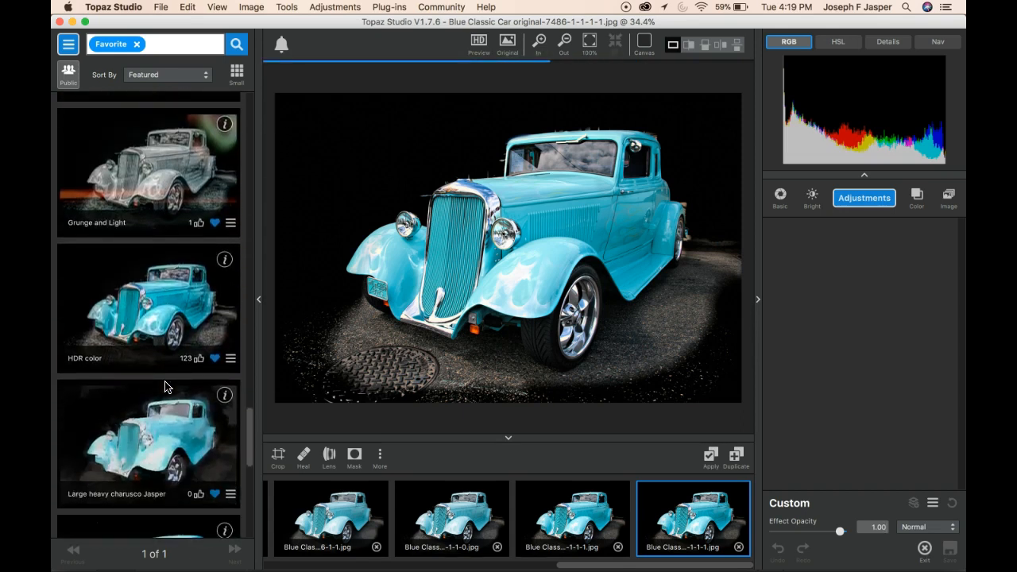
pyautogui.click(167, 326)
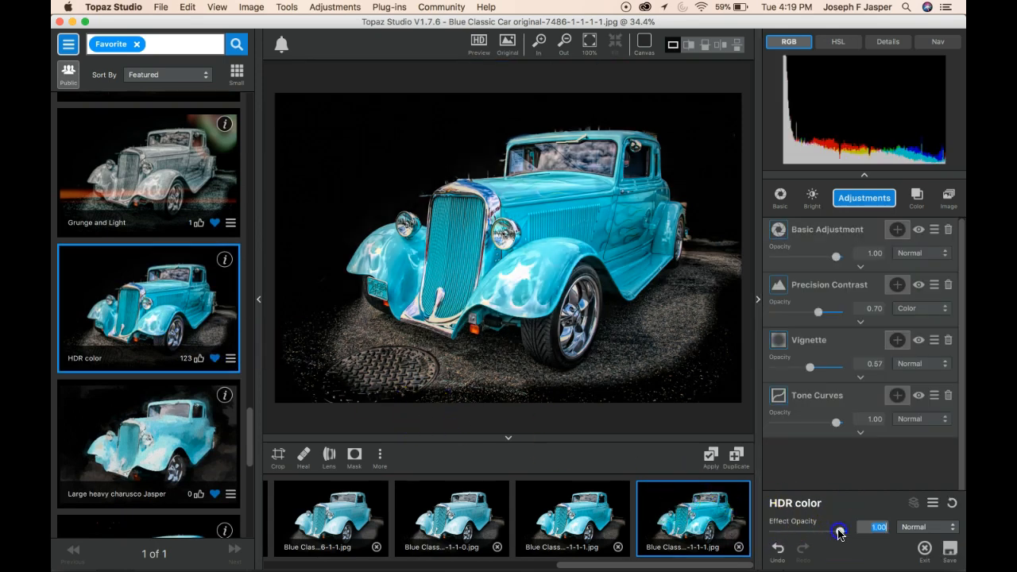
# Step: Inspect the hood and door at 100% zoom, lower the HDR color effect's overall opacity, and apply the result
pyautogui.click(589, 45)
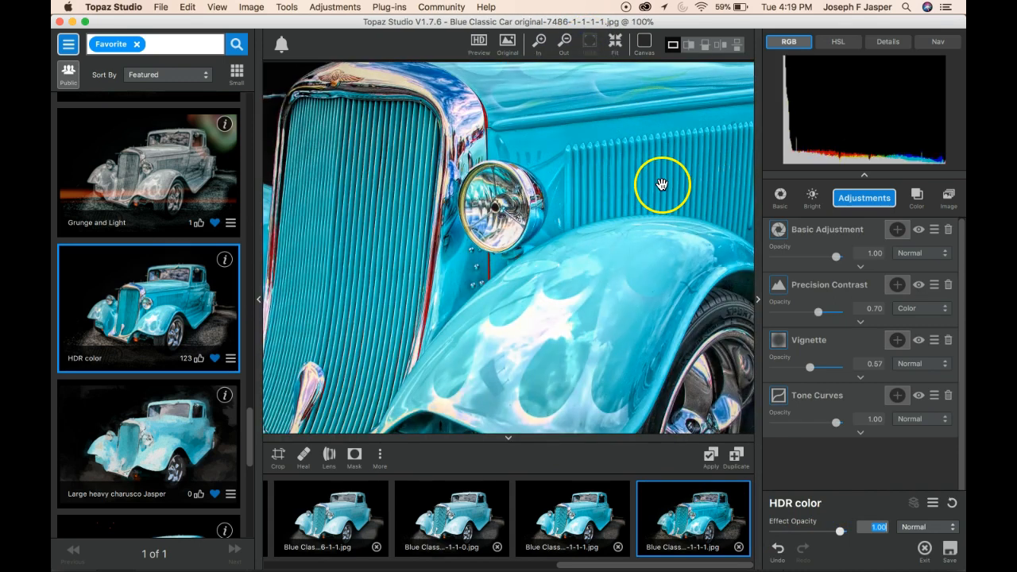
pyautogui.moveTo(662, 185); pyautogui.dragTo(410, 264)
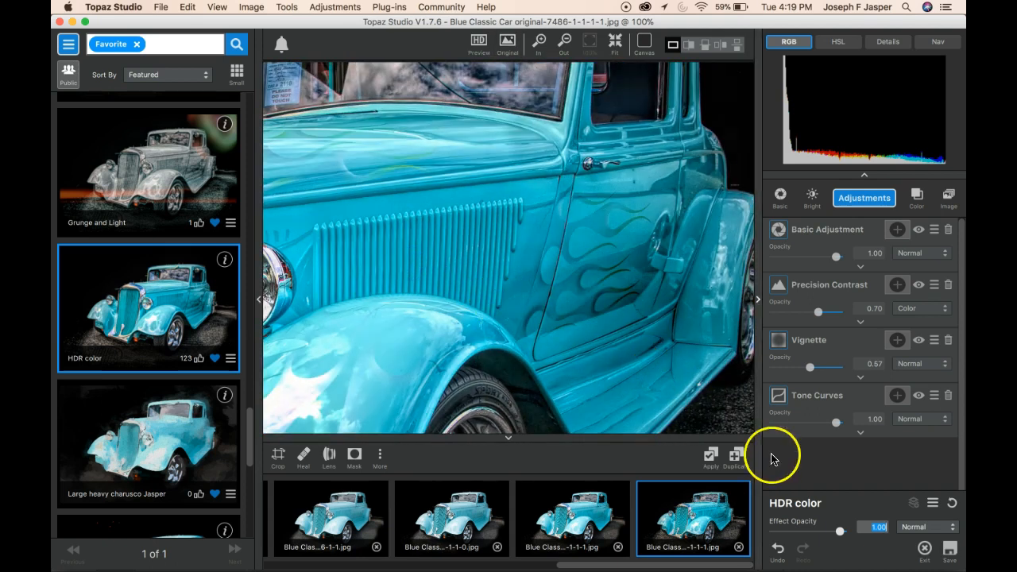
pyautogui.moveTo(840, 531); pyautogui.dragTo(839, 531)
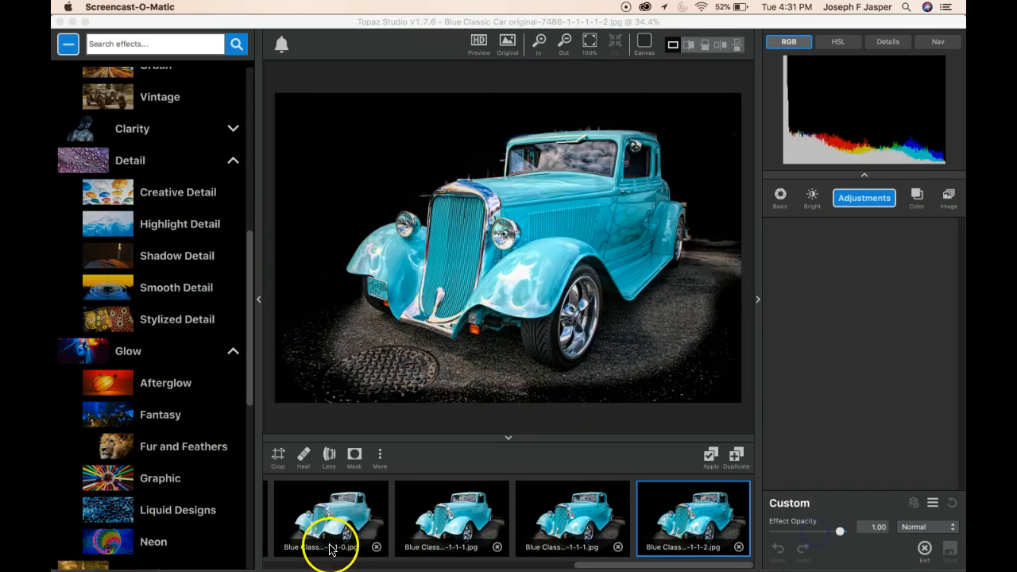
pyautogui.click(711, 455)
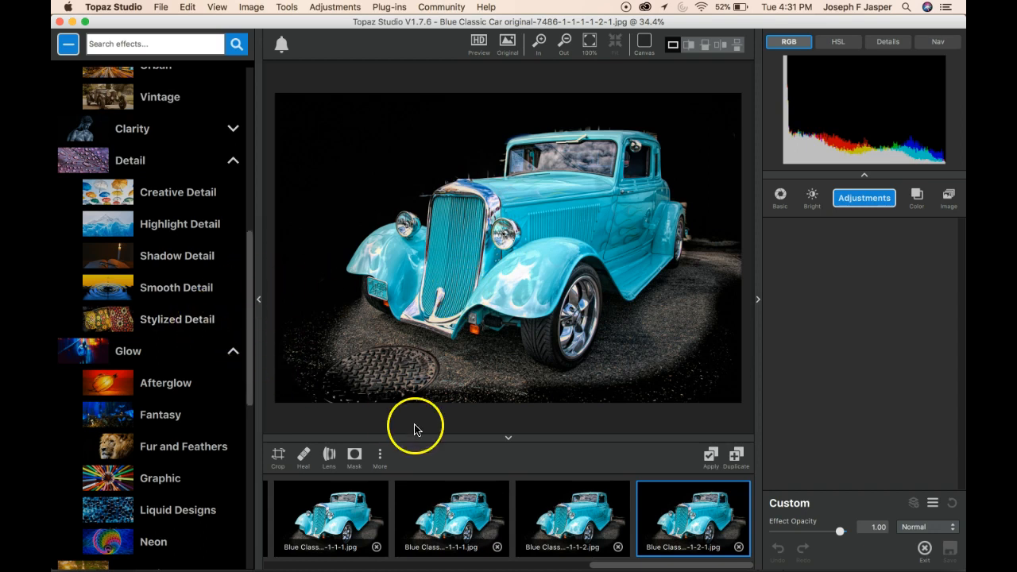
# Step: Add the Blazing Neon I effect from the Glow category's Neon effects at 0.09 effect opacity and apply it
pyautogui.click(163, 543)
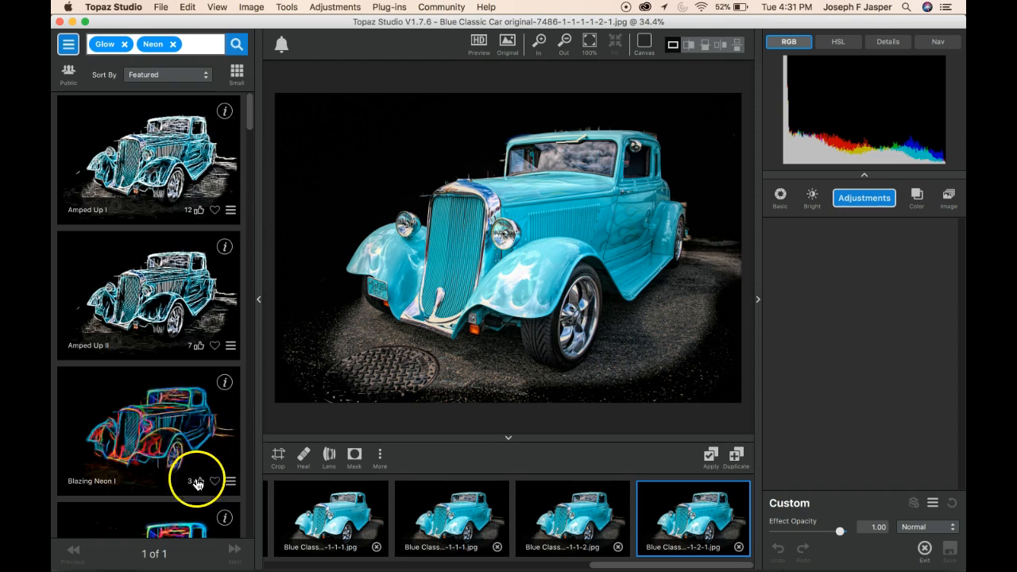
pyautogui.click(194, 471)
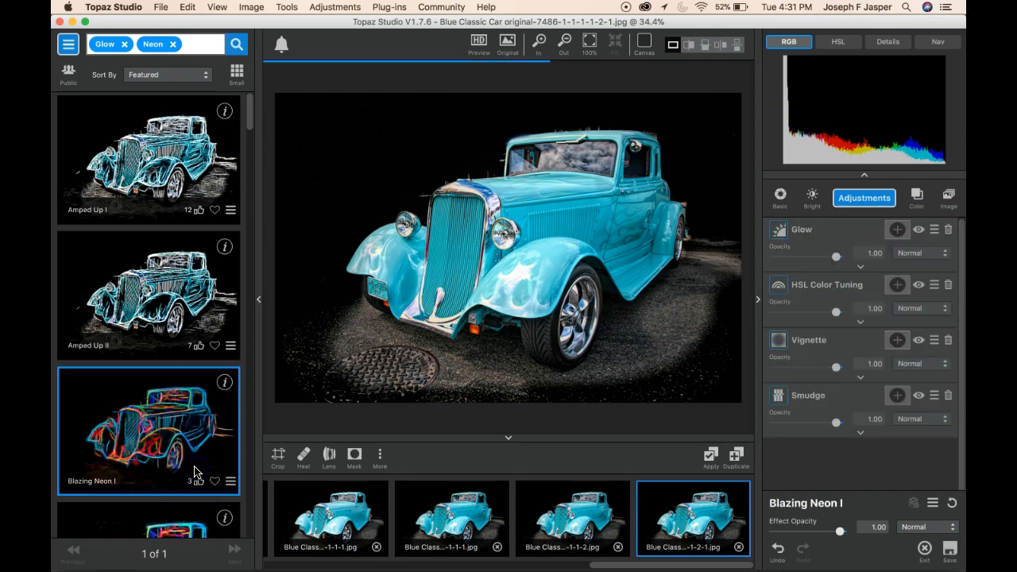
pyautogui.moveTo(840, 530); pyautogui.dragTo(784, 537)
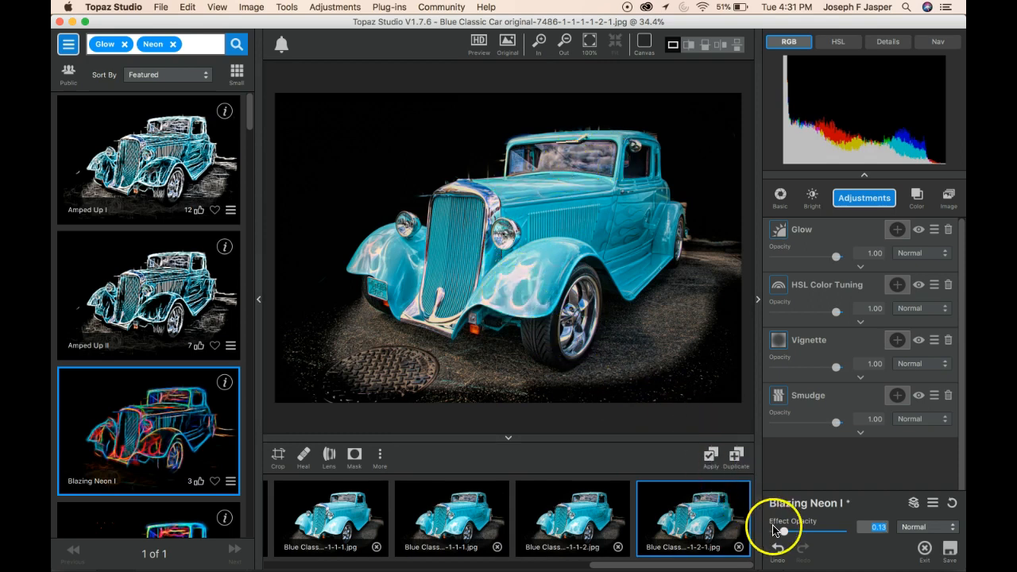
pyautogui.moveTo(785, 534); pyautogui.dragTo(782, 535)
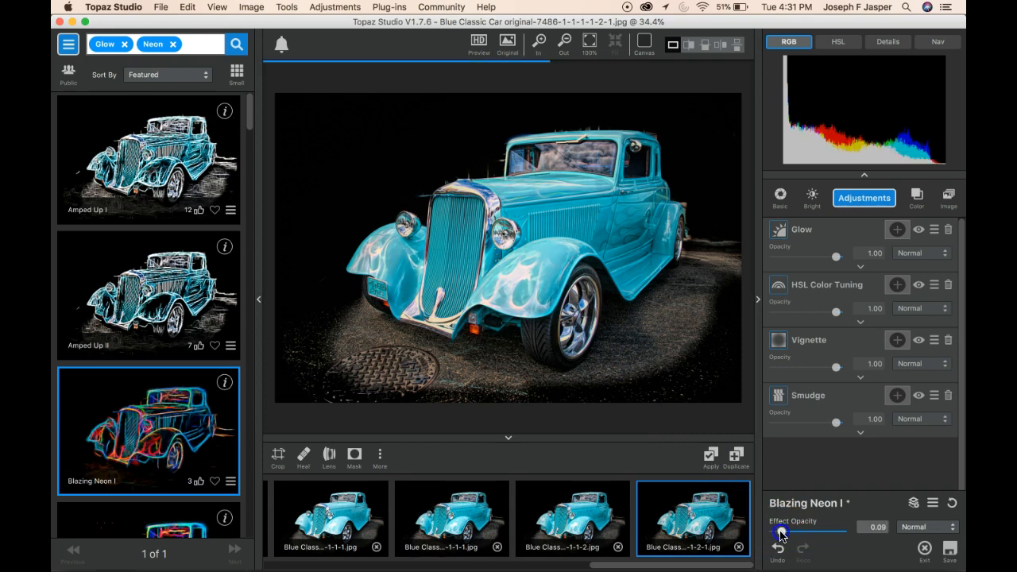
pyautogui.click(712, 456)
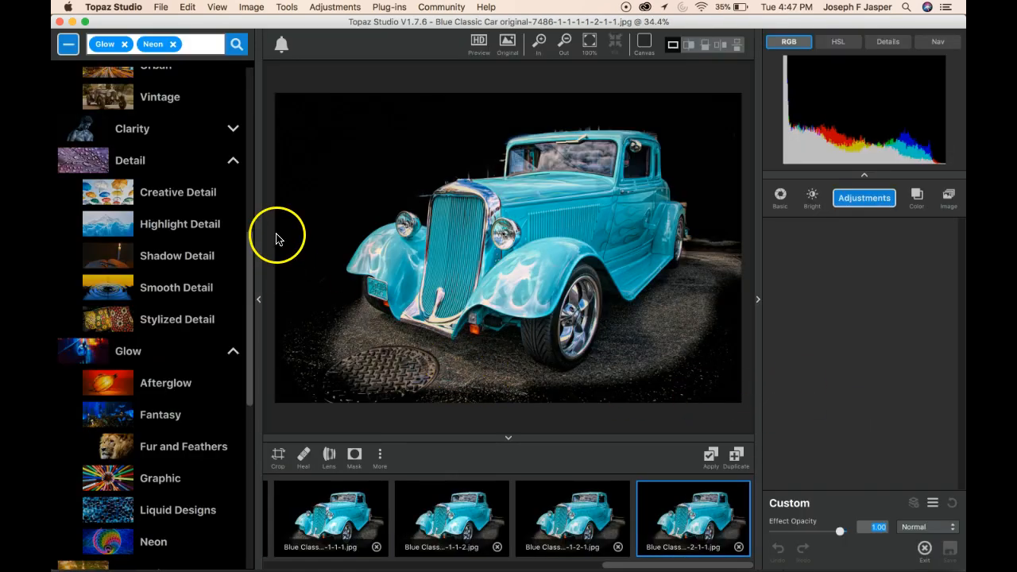
# Step: Clear the Neon and Glow filters and add the Grunge and Light effect from the Favorite category to the car image
pyautogui.click(178, 45)
pyautogui.click(124, 44)
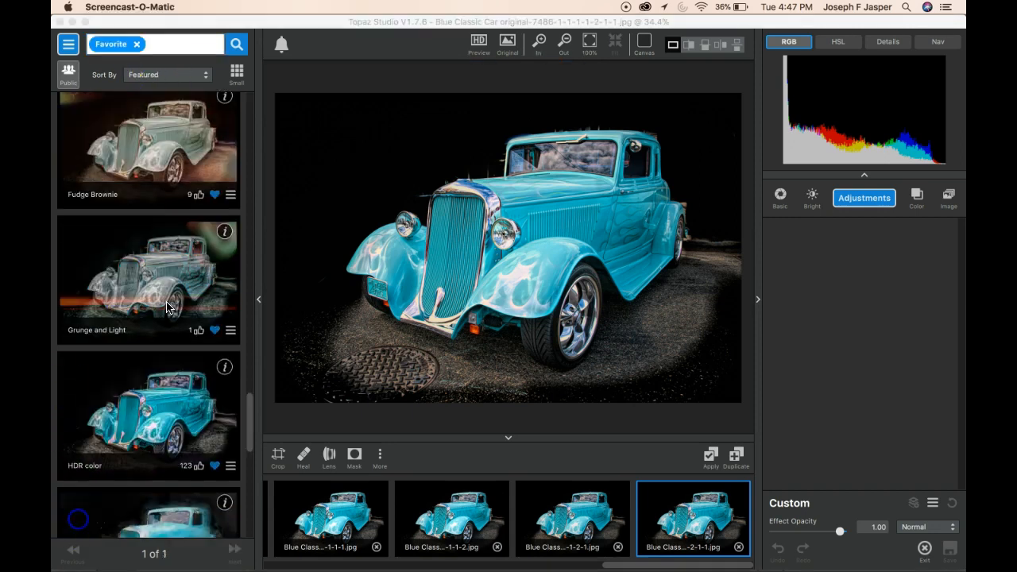
pyautogui.click(169, 307)
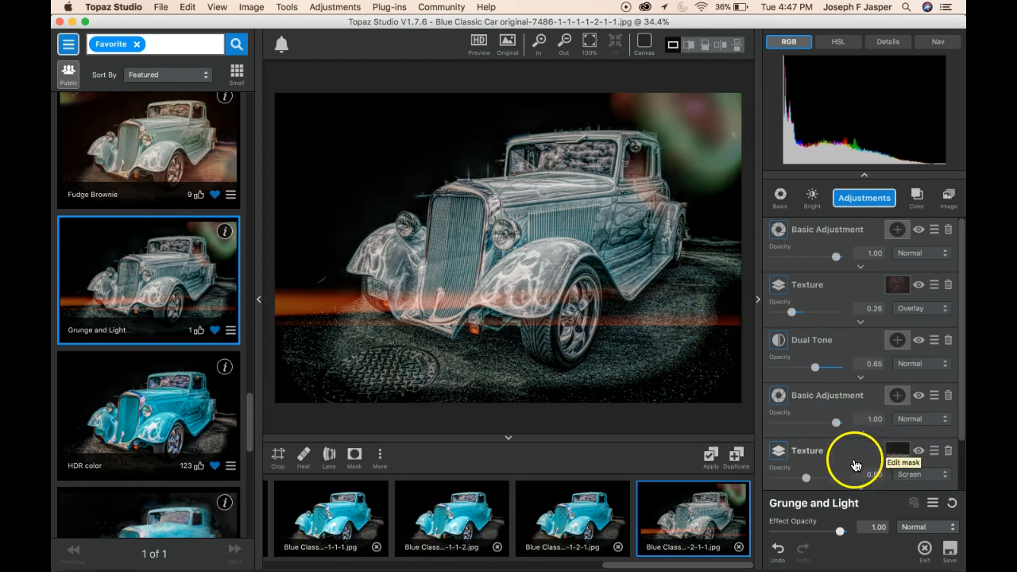
# Step: Delete the two Texture adjustments with Screen blending from the Grunge and Light effect, keeping its Basic Adjustment layers
pyautogui.moveTo(962, 311); pyautogui.dragTo(961, 379)
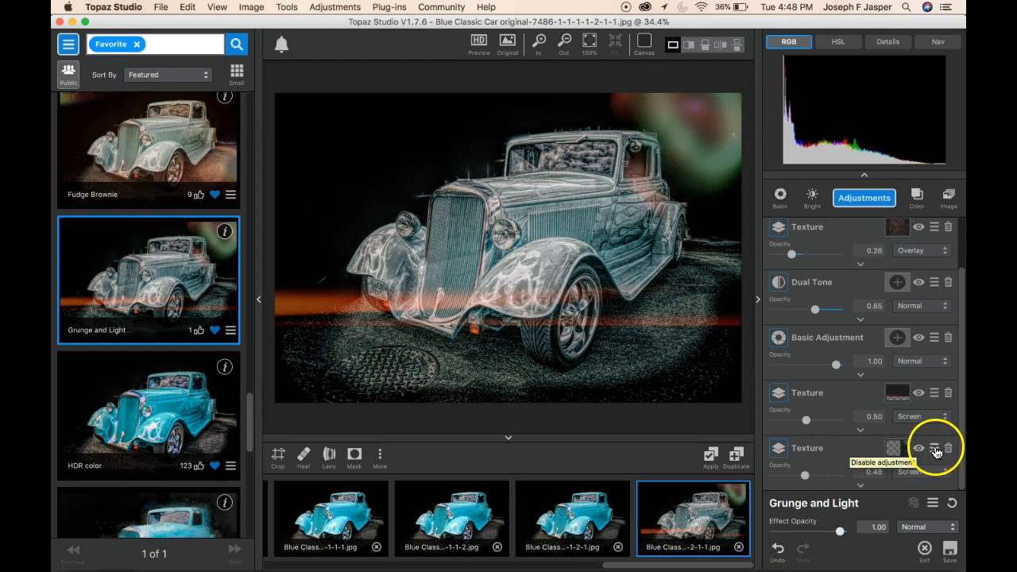
pyautogui.click(947, 450)
pyautogui.click(947, 400)
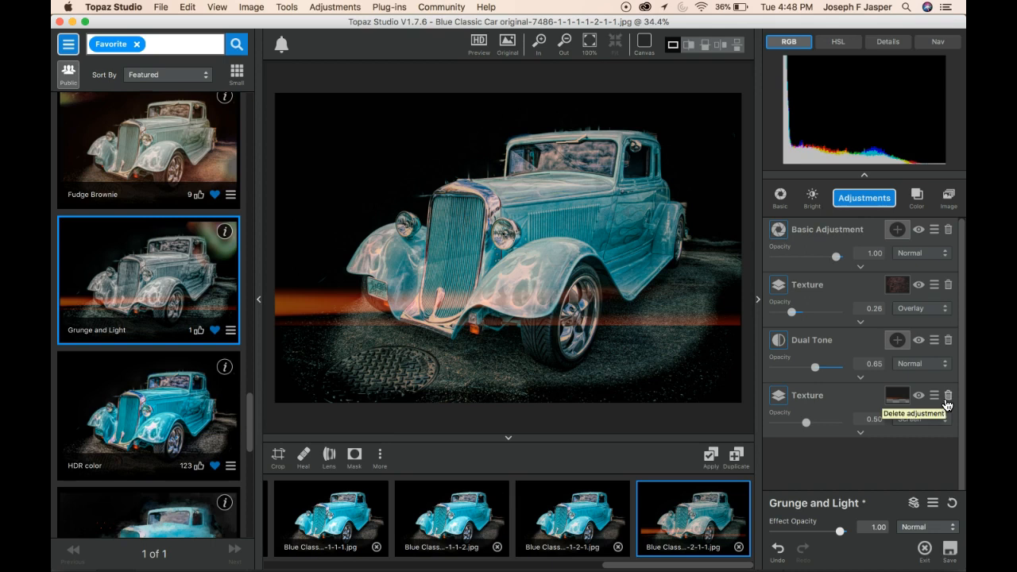
pyautogui.press('super+z')
pyautogui.click(948, 400)
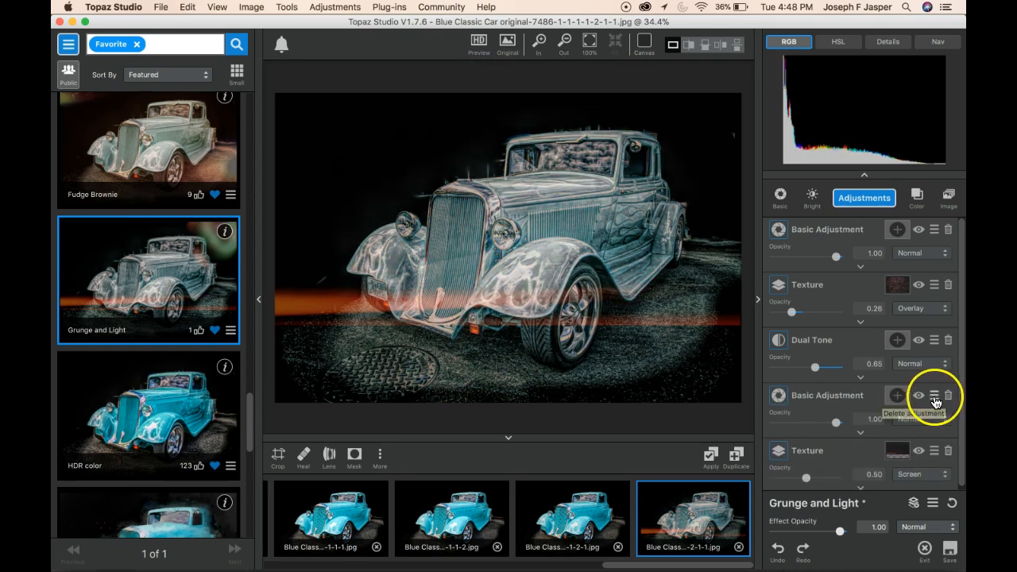
pyautogui.click(949, 452)
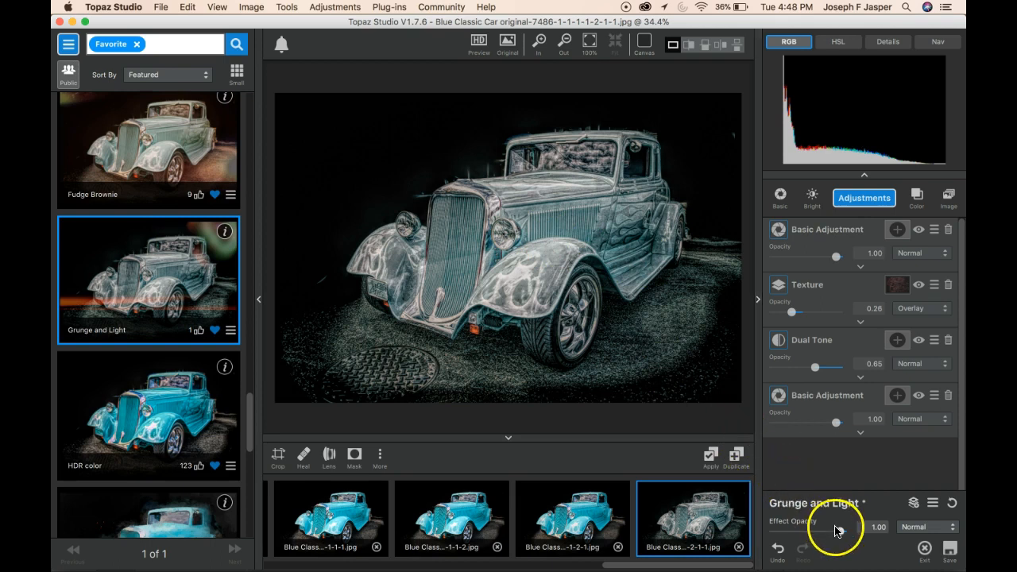
# Step: Lower the Grunge and Light effect opacity to 0.17, check it in HD preview, and apply it to the image
pyautogui.moveTo(840, 533); pyautogui.dragTo(792, 532)
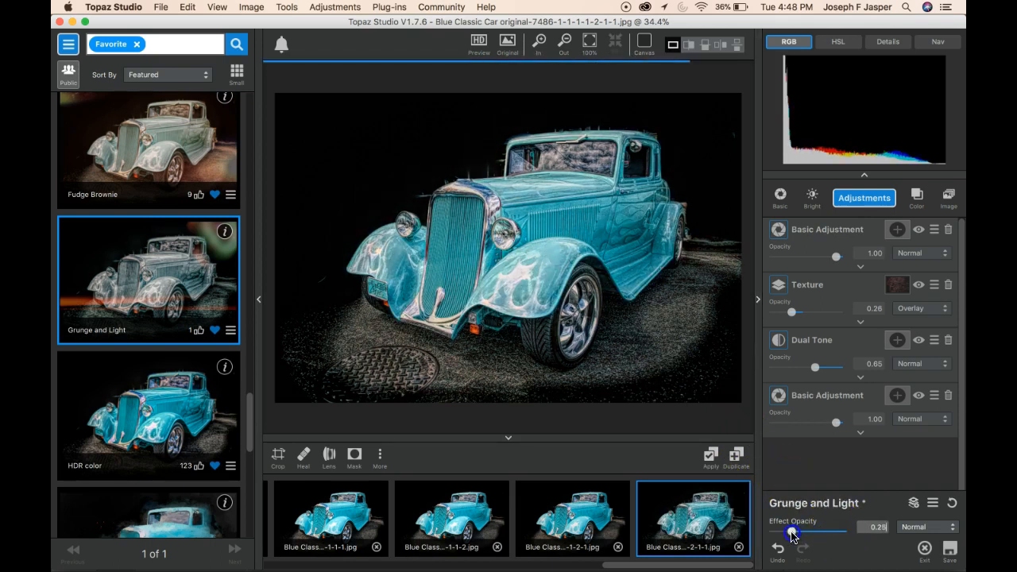
pyautogui.click(471, 43)
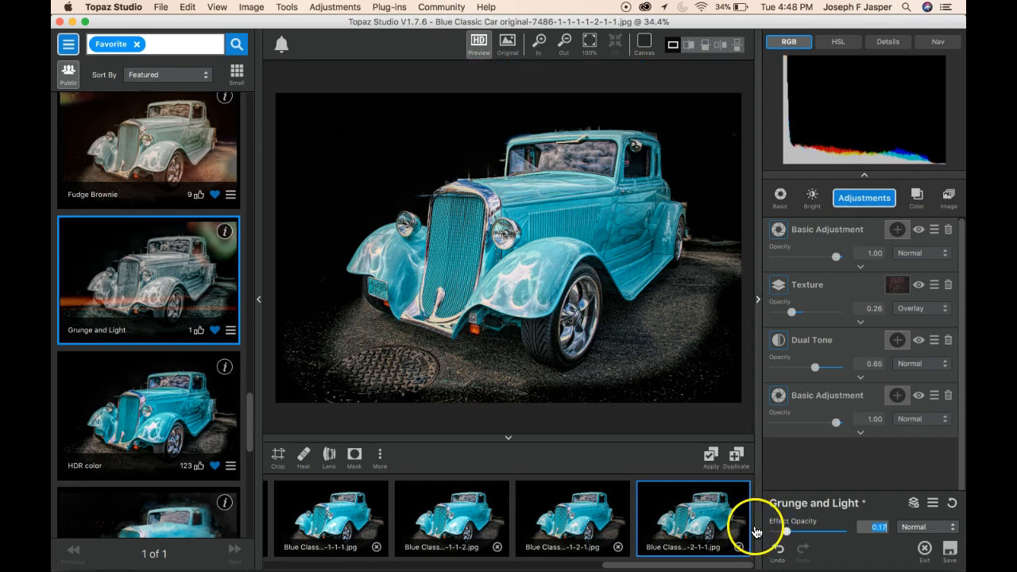
pyautogui.hscroll(-10, 437, 527)
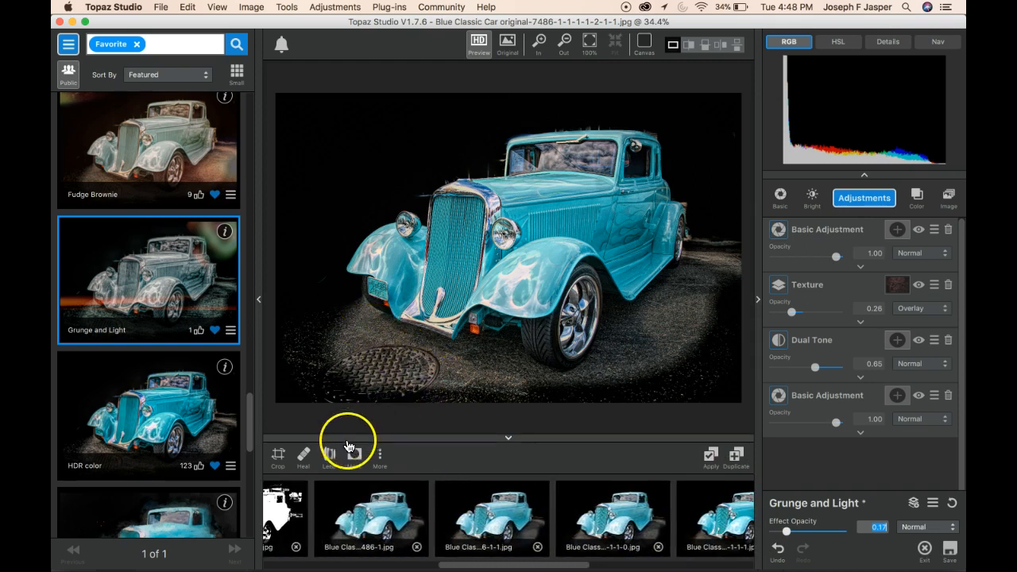
pyautogui.click(710, 457)
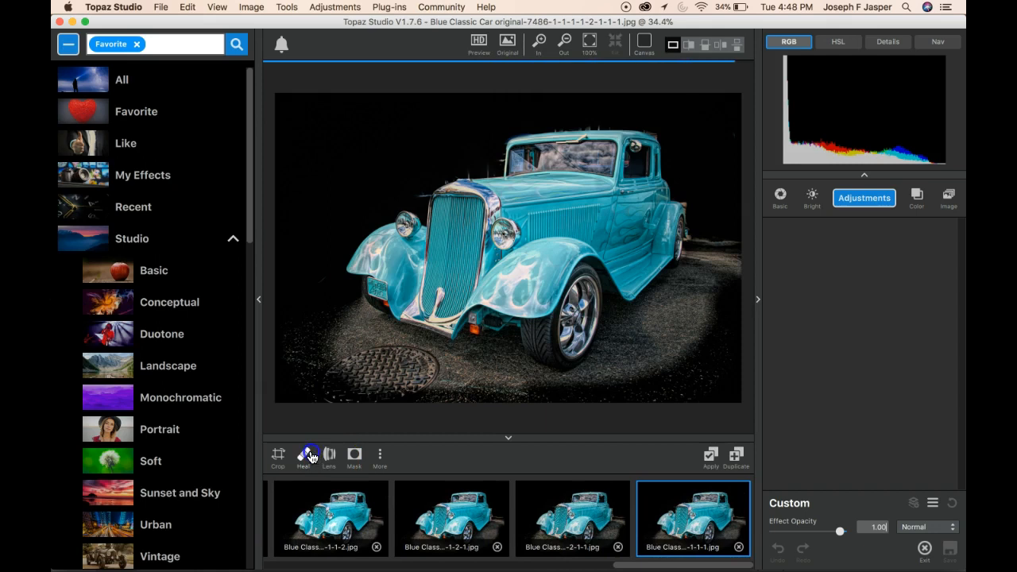
# Step: Remove the manhole cover and the leftover marks around it from the pavement with the Healing Brush at size 0.25
pyautogui.click(310, 457)
pyautogui.moveTo(437, 359)
pyautogui.mouseDown()
pyautogui.moveTo(411, 357)
pyautogui.moveTo(432, 357)
pyautogui.mouseUp()
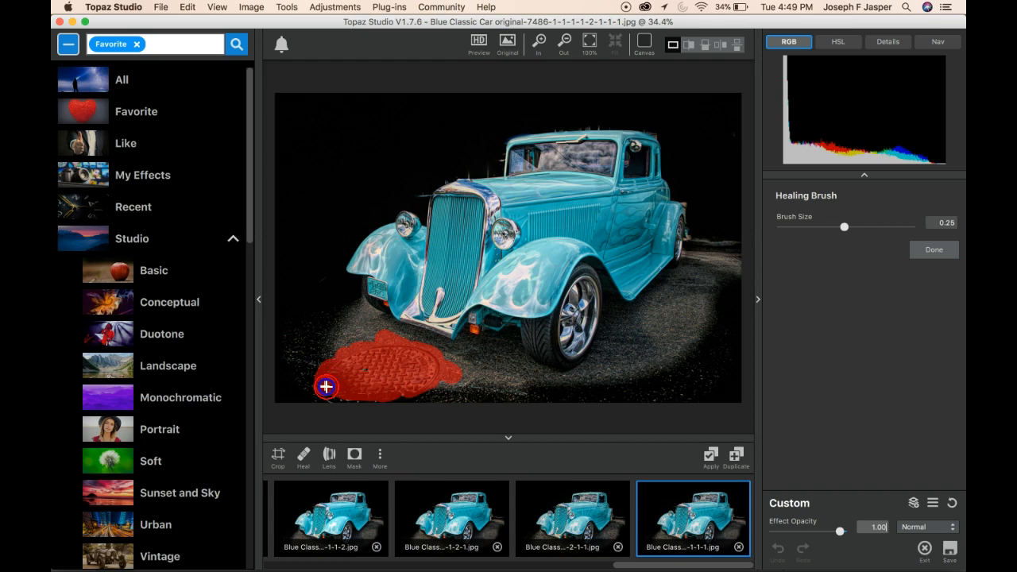
pyautogui.moveTo(352, 402); pyautogui.dragTo(375, 395)
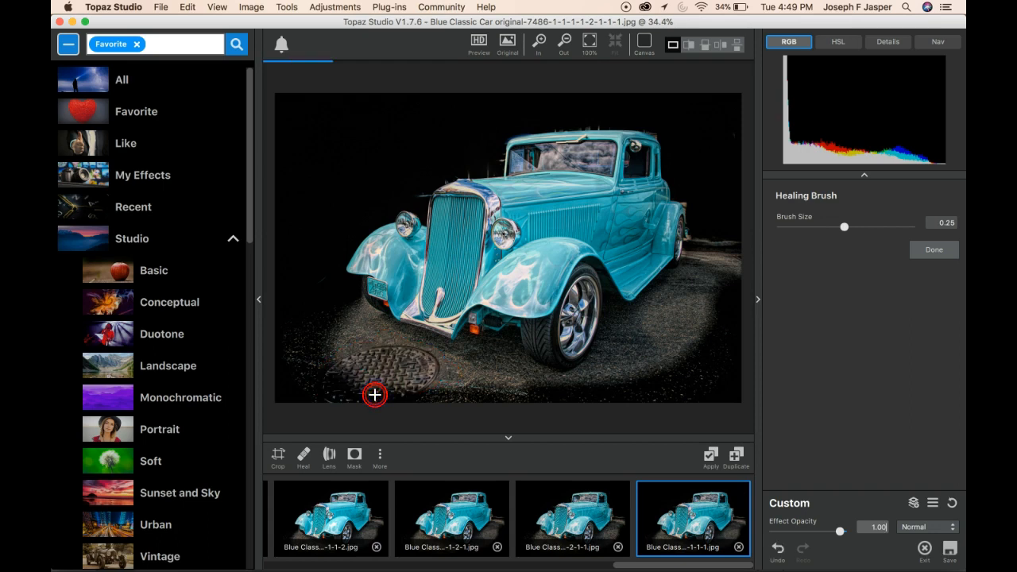
pyautogui.click(376, 359)
pyautogui.click(357, 350)
pyautogui.click(341, 345)
pyautogui.click(360, 340)
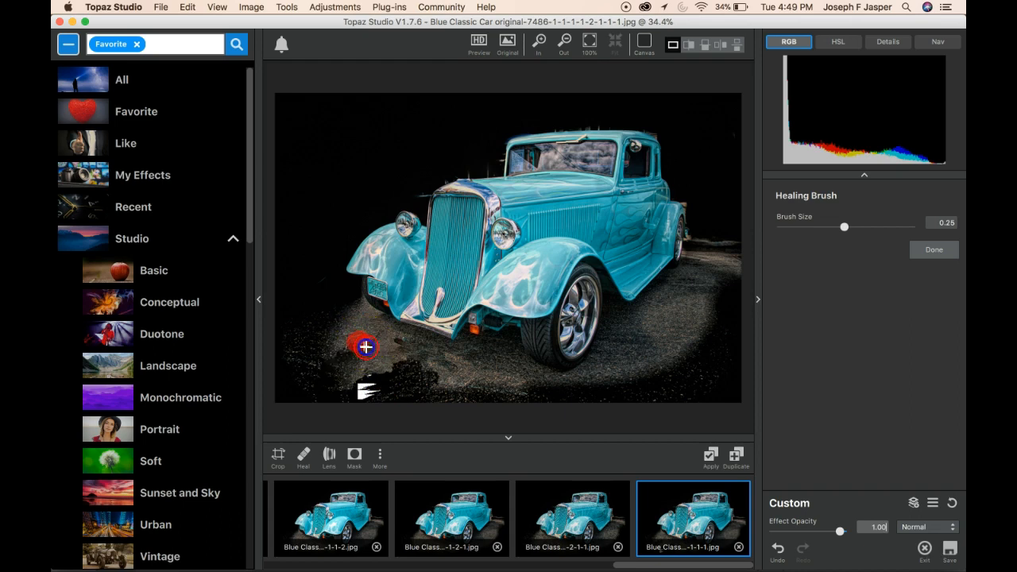
pyautogui.moveTo(413, 377)
pyautogui.mouseDown()
pyautogui.moveTo(399, 364)
pyautogui.moveTo(426, 376)
pyautogui.mouseUp()
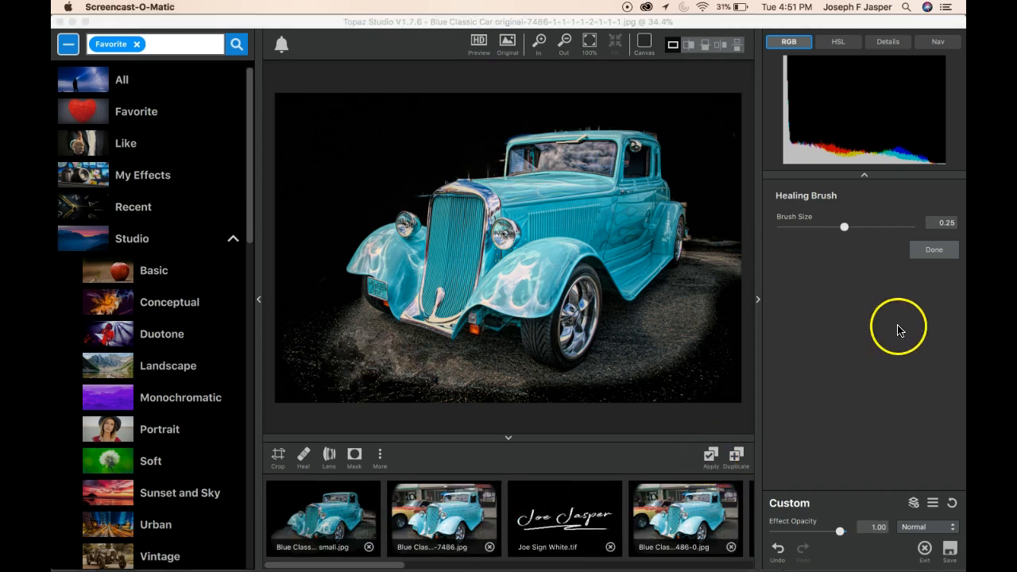
pyautogui.click(938, 249)
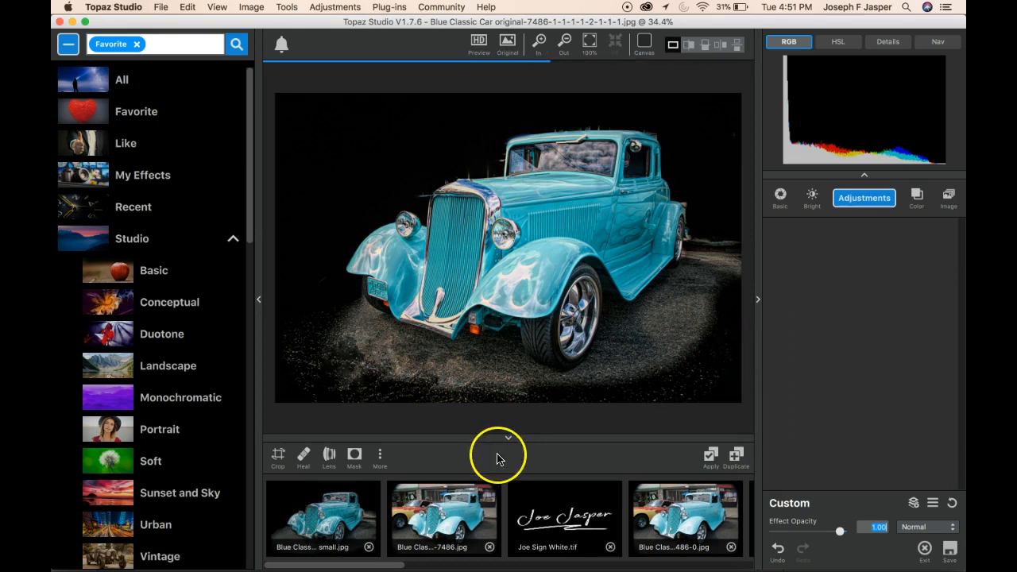
# Step: Add the white signature image as a small layer with Screen blending in the photo's lower-left corner and apply it
pyautogui.moveTo(534, 497)
pyautogui.mouseDown()
pyautogui.moveTo(548, 517)
pyautogui.moveTo(612, 435)
pyautogui.moveTo(808, 320)
pyautogui.mouseUp()
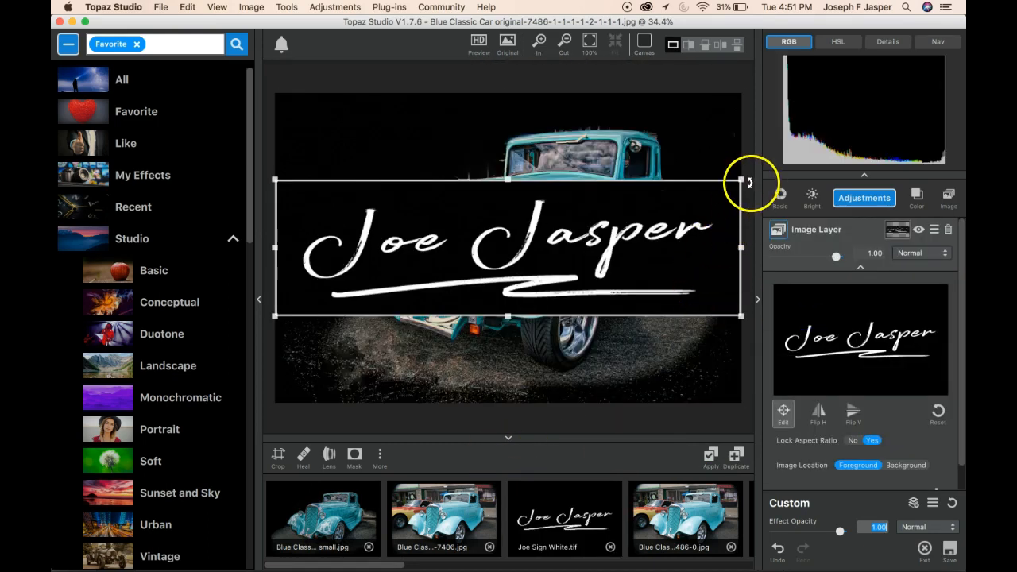
pyautogui.moveTo(735, 178)
pyautogui.mouseDown()
pyautogui.moveTo(503, 256)
pyautogui.moveTo(424, 308)
pyautogui.moveTo(392, 352)
pyautogui.moveTo(404, 367)
pyautogui.moveTo(428, 351)
pyautogui.mouseUp()
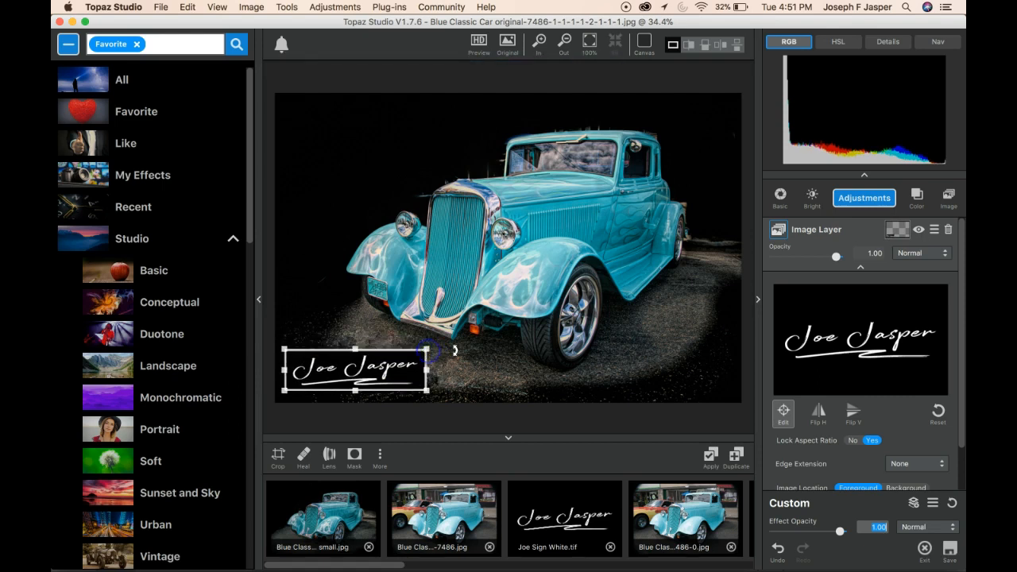
pyautogui.click(924, 253)
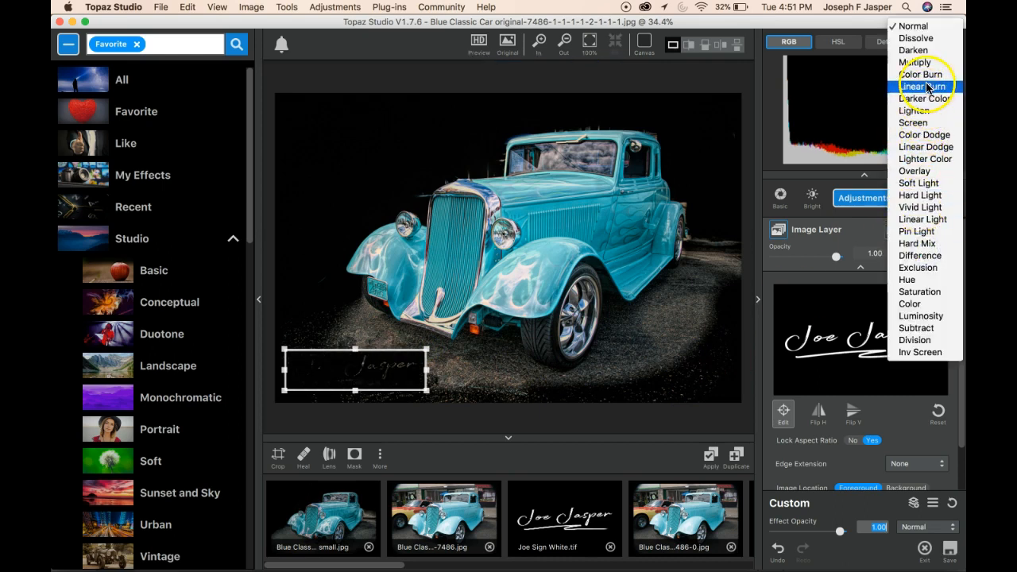
pyautogui.click(918, 122)
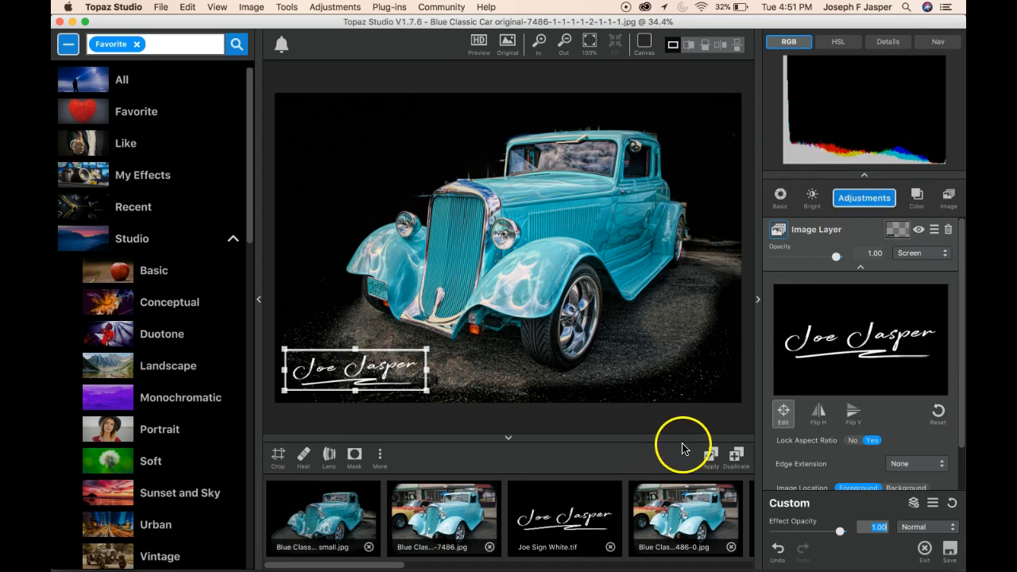
pyautogui.click(709, 455)
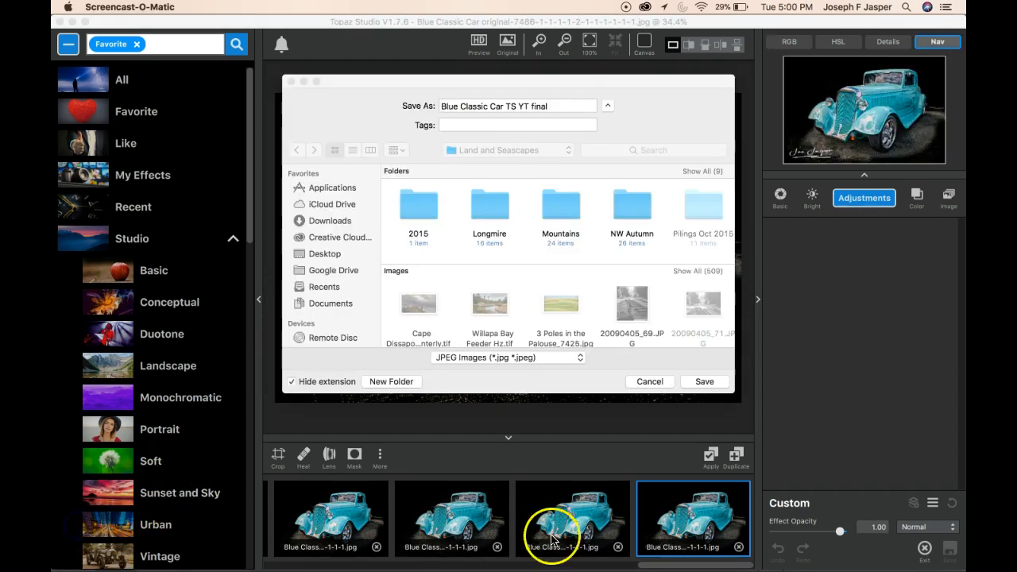
# Step: Save the finished image as a JPEG named "Blue Classic Car TS YT final" in the Land and Seascapes folder
pyautogui.click(696, 382)
pyautogui.click(574, 348)
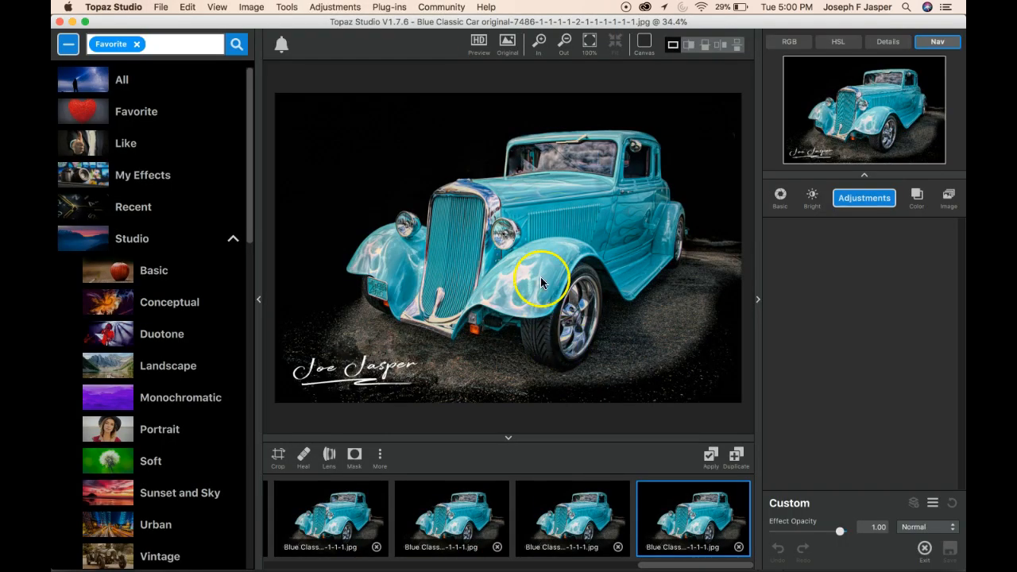